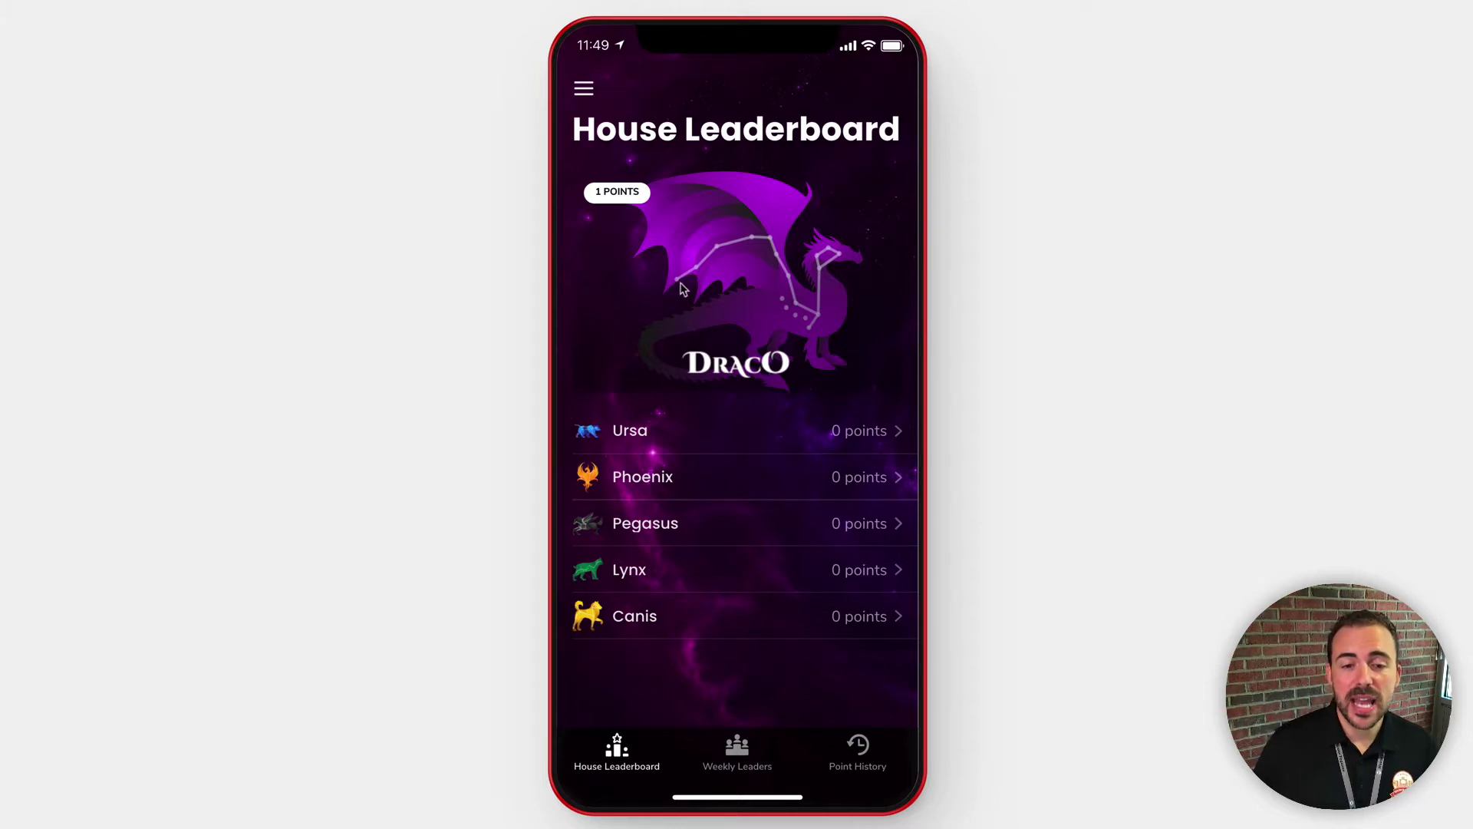
Step: Open the House of Draco page and scroll through its House Point Leaders list
left_click(712, 300)
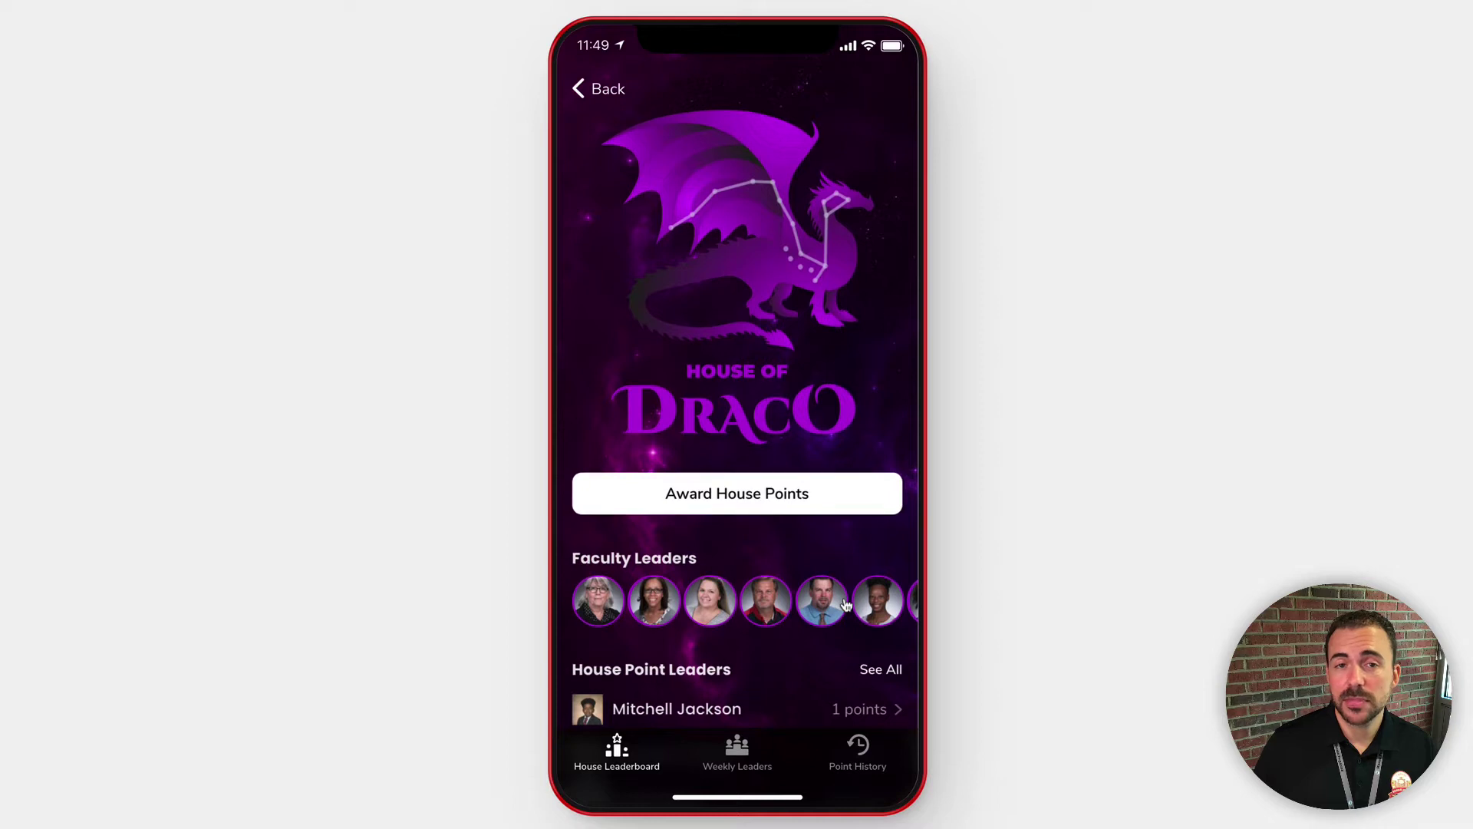
scroll(847, 605, "down", 5)
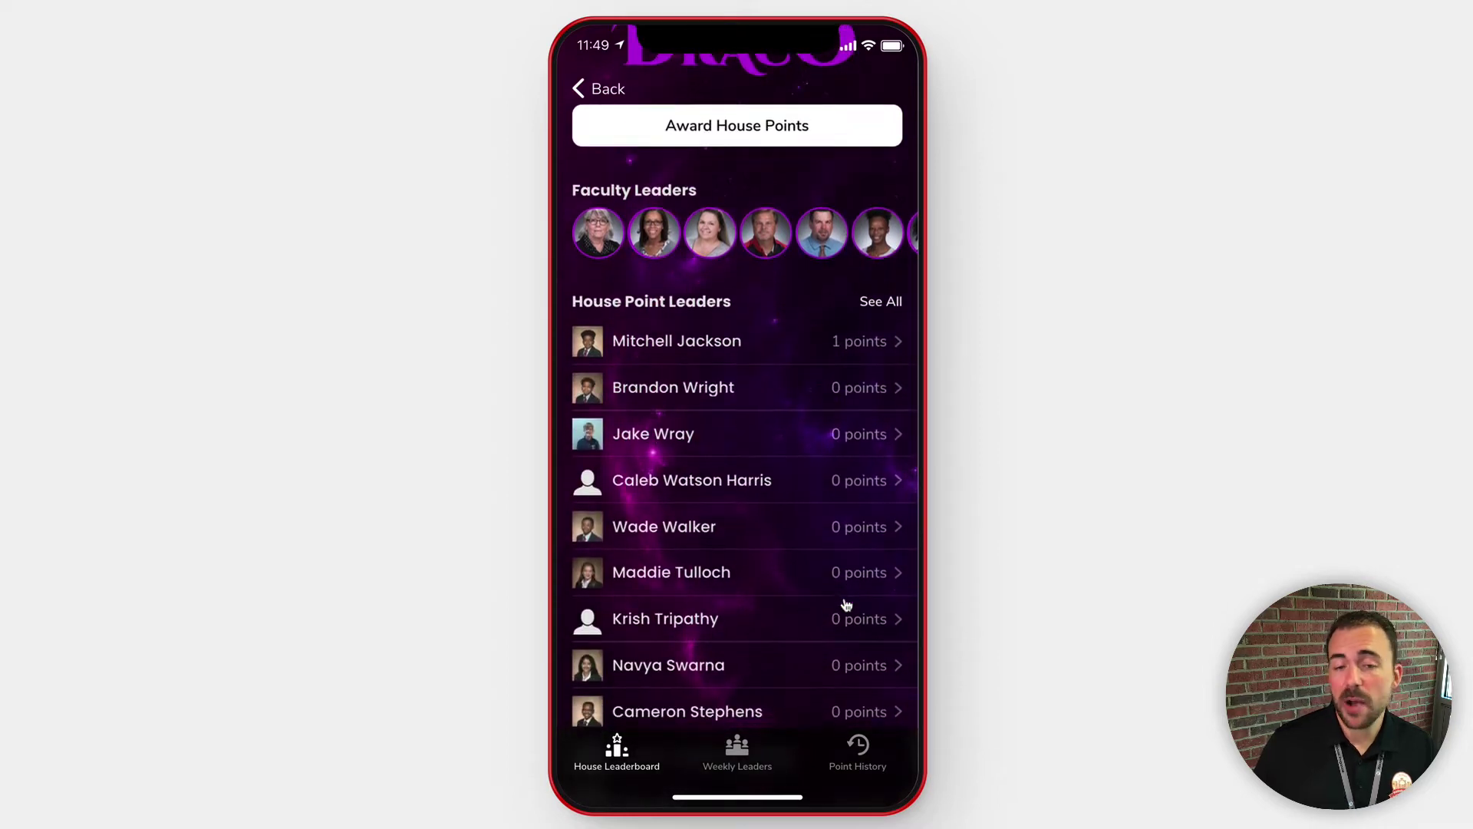
scroll(847, 604, "up", 5)
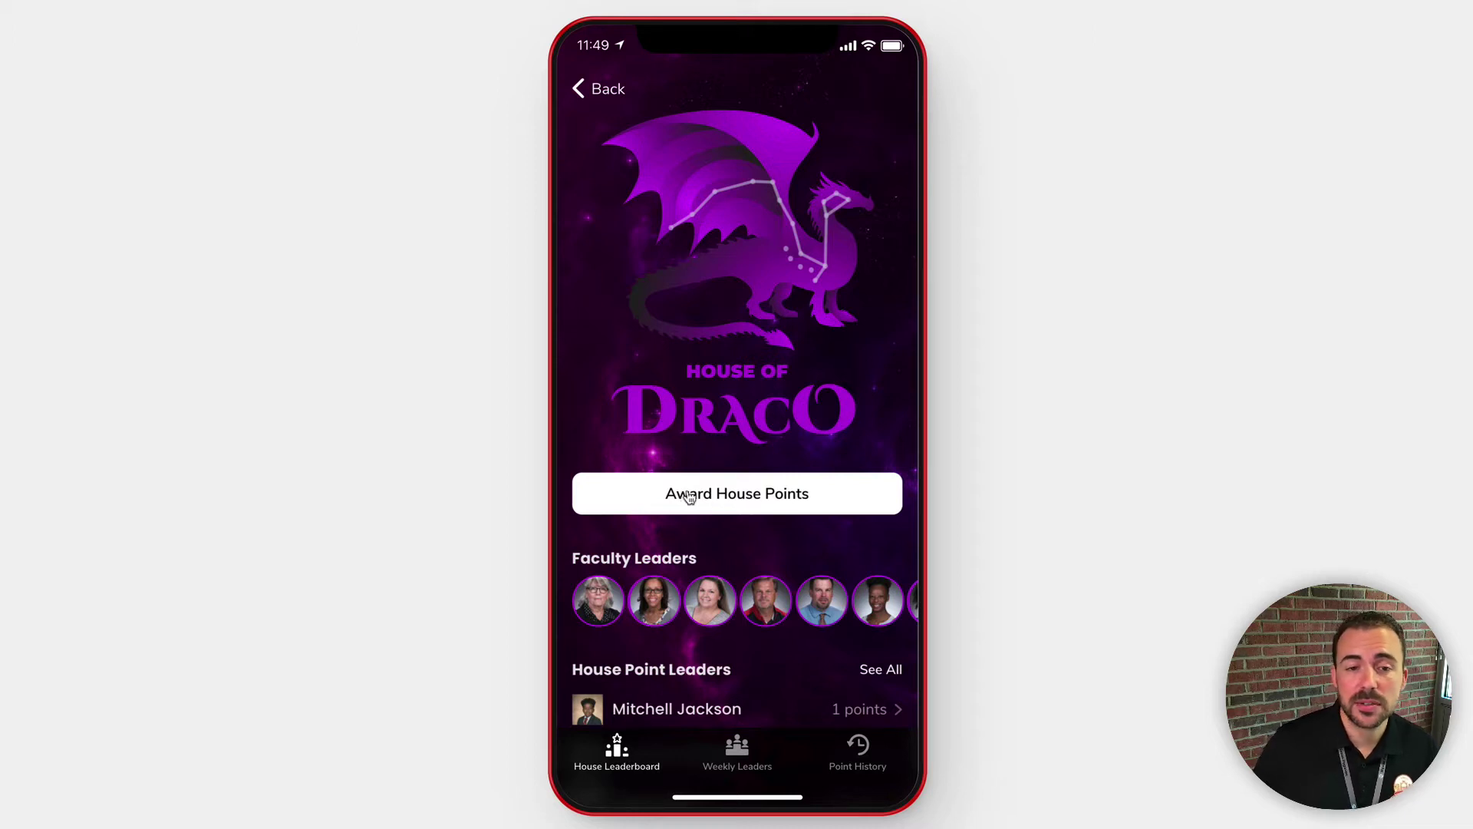
Step: Begin a 1-point Draco award and choose Academic Excellence as the reason
left_click(735, 512)
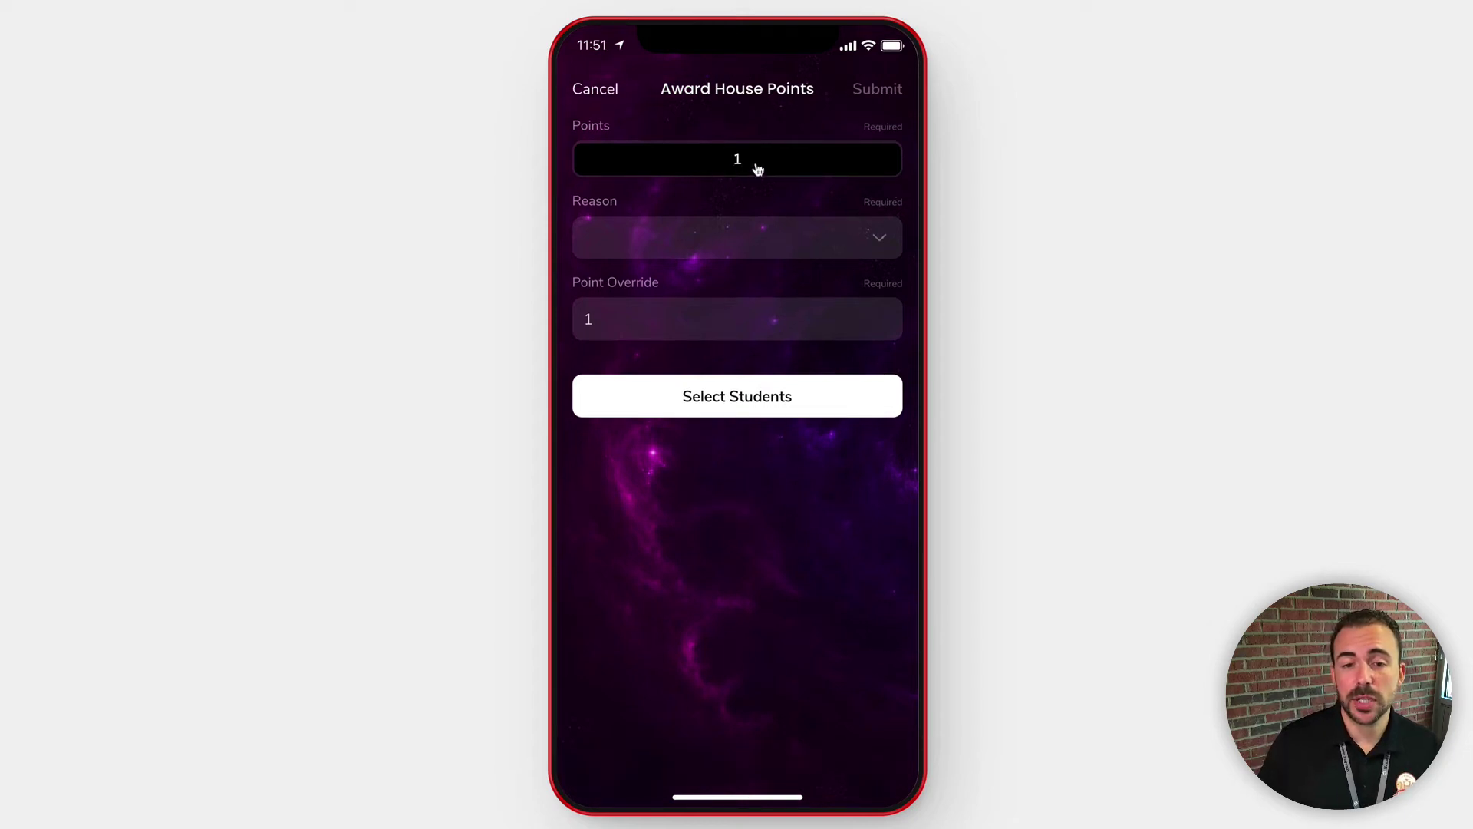
left_click(706, 234)
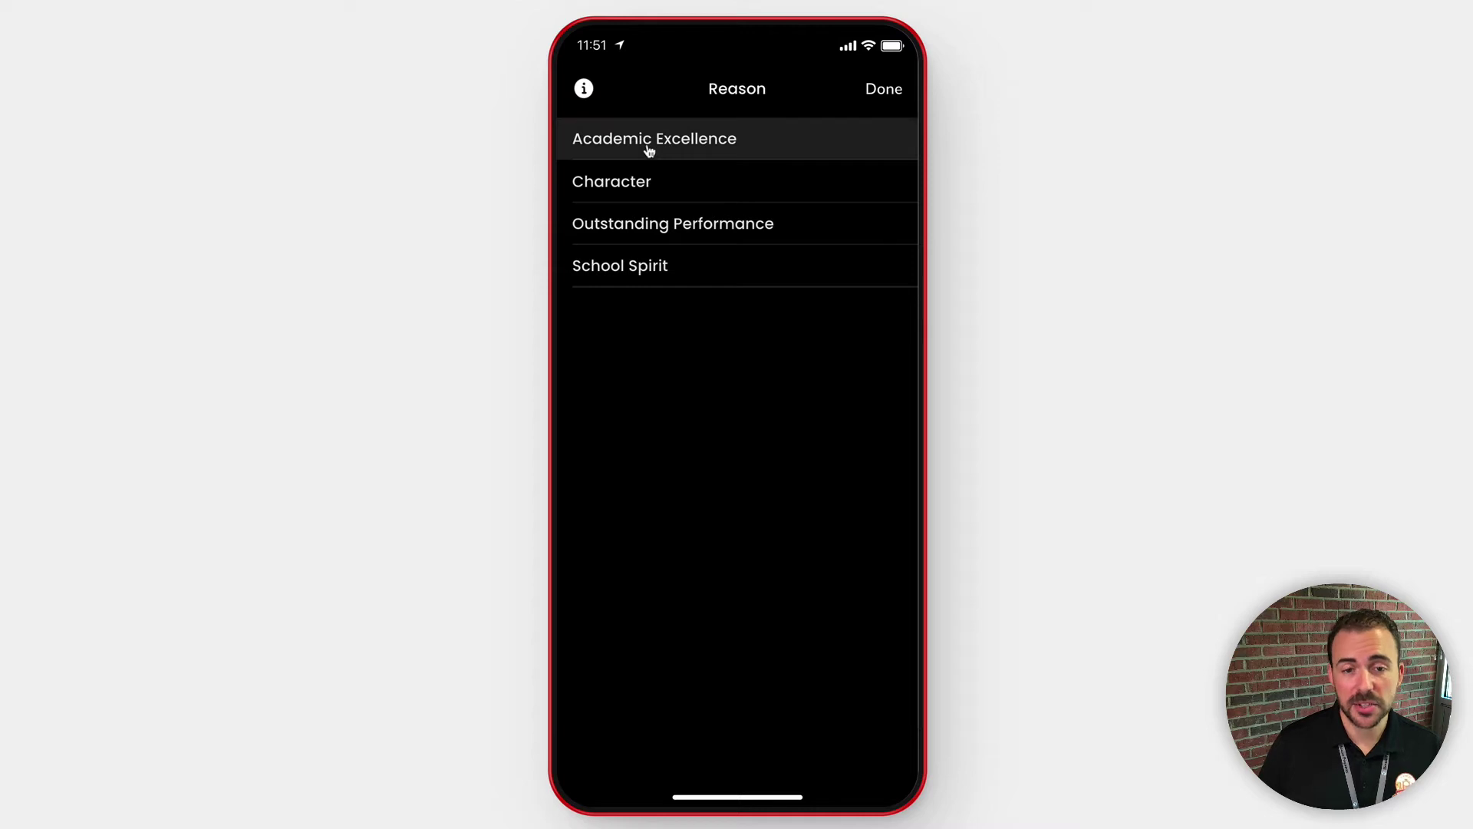
left_click(649, 149)
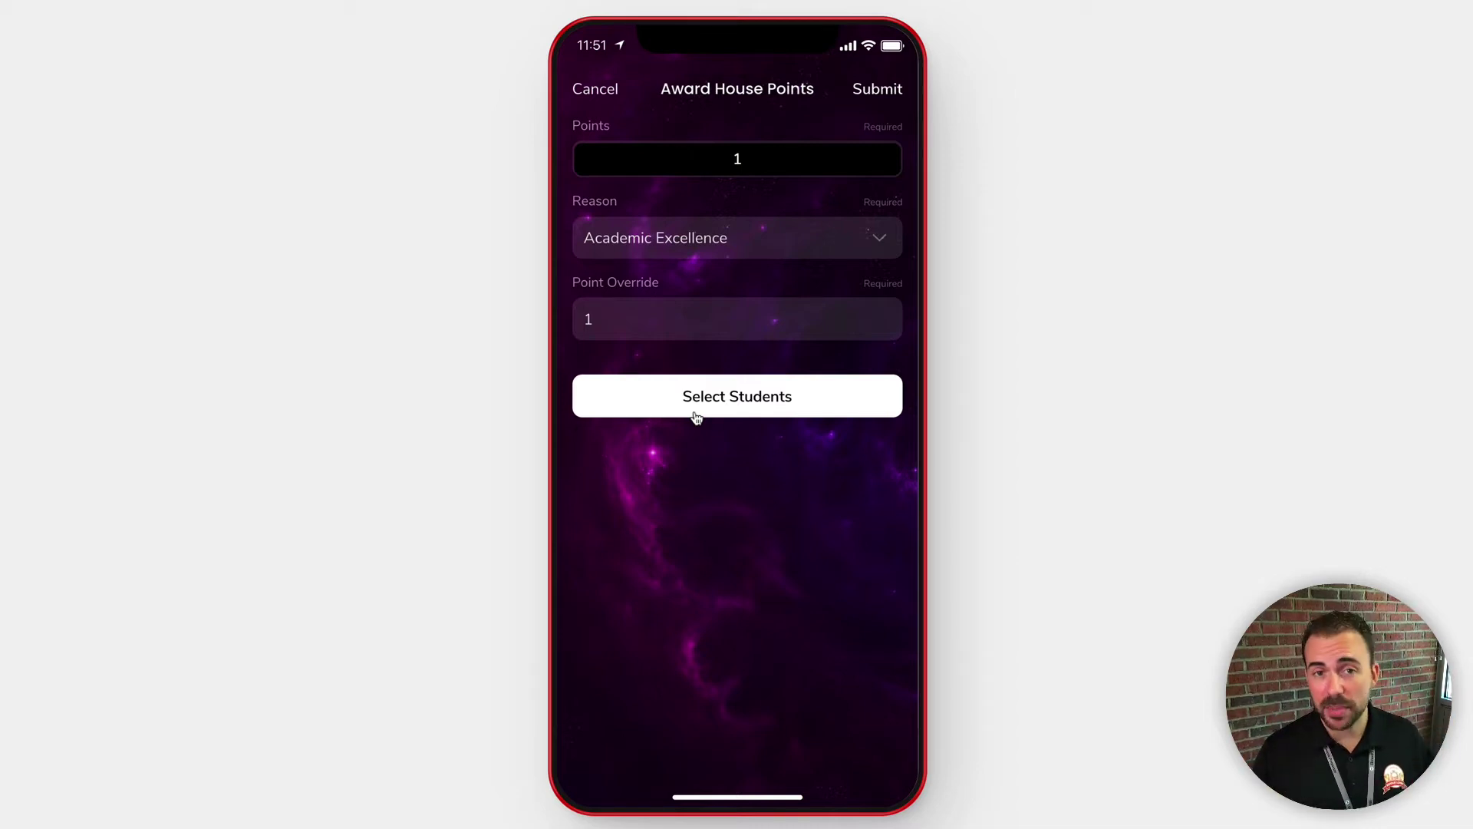
Step: Tag the first, fourth and eighth roster students as the award's recipients
left_click(791, 407)
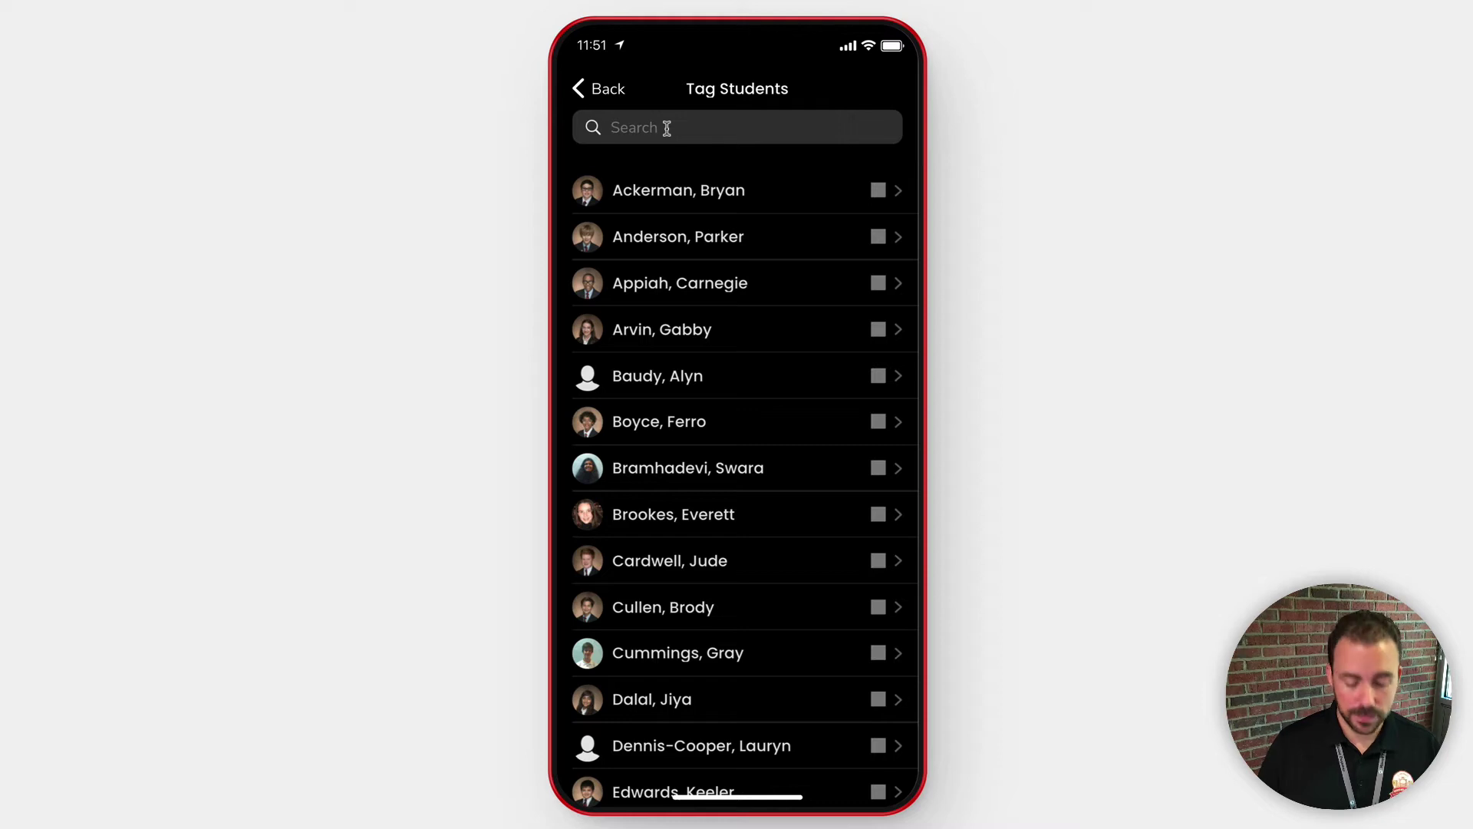
type("ack")
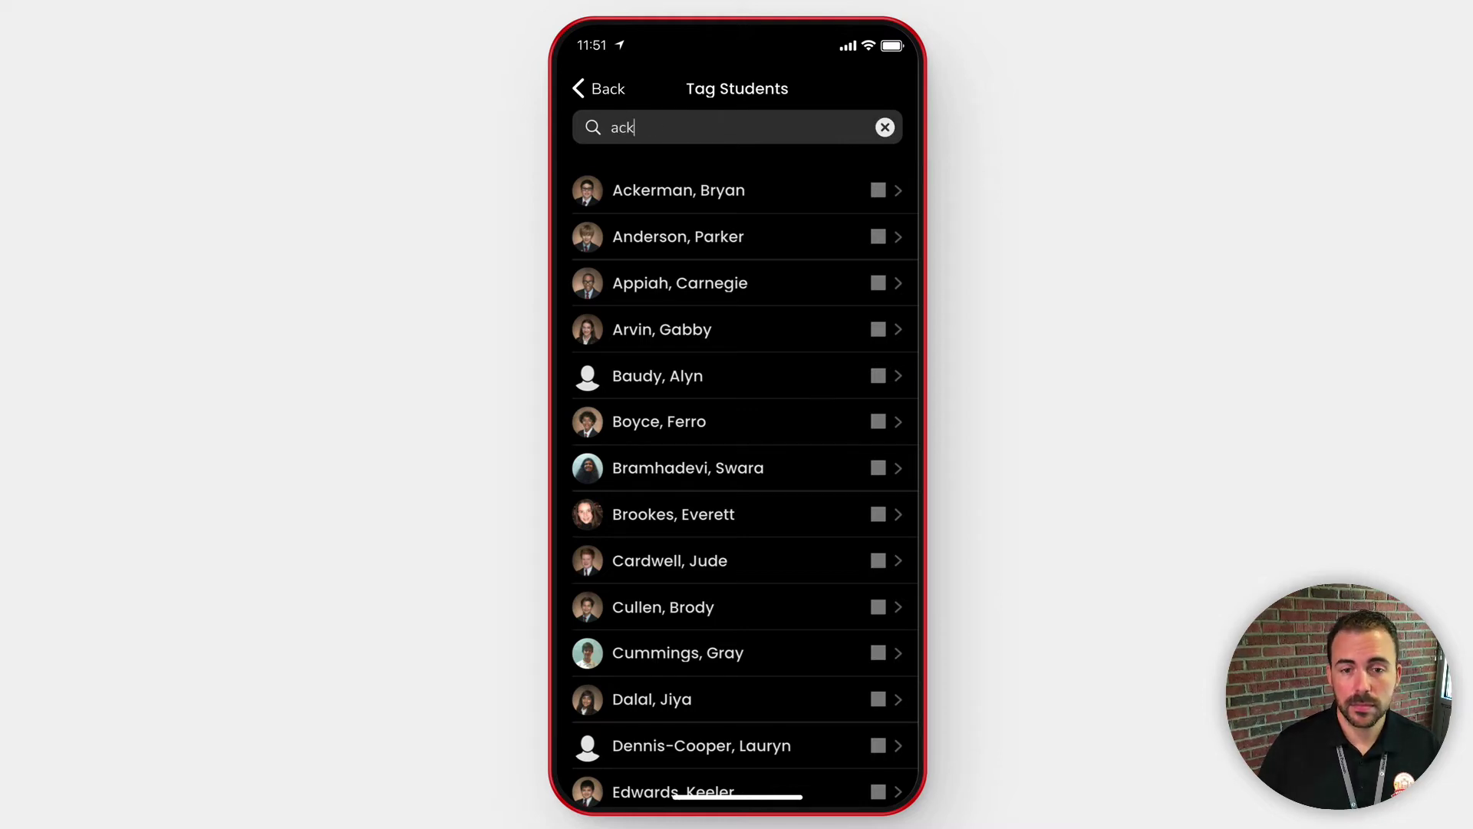
left_click(885, 128)
left_click(879, 192)
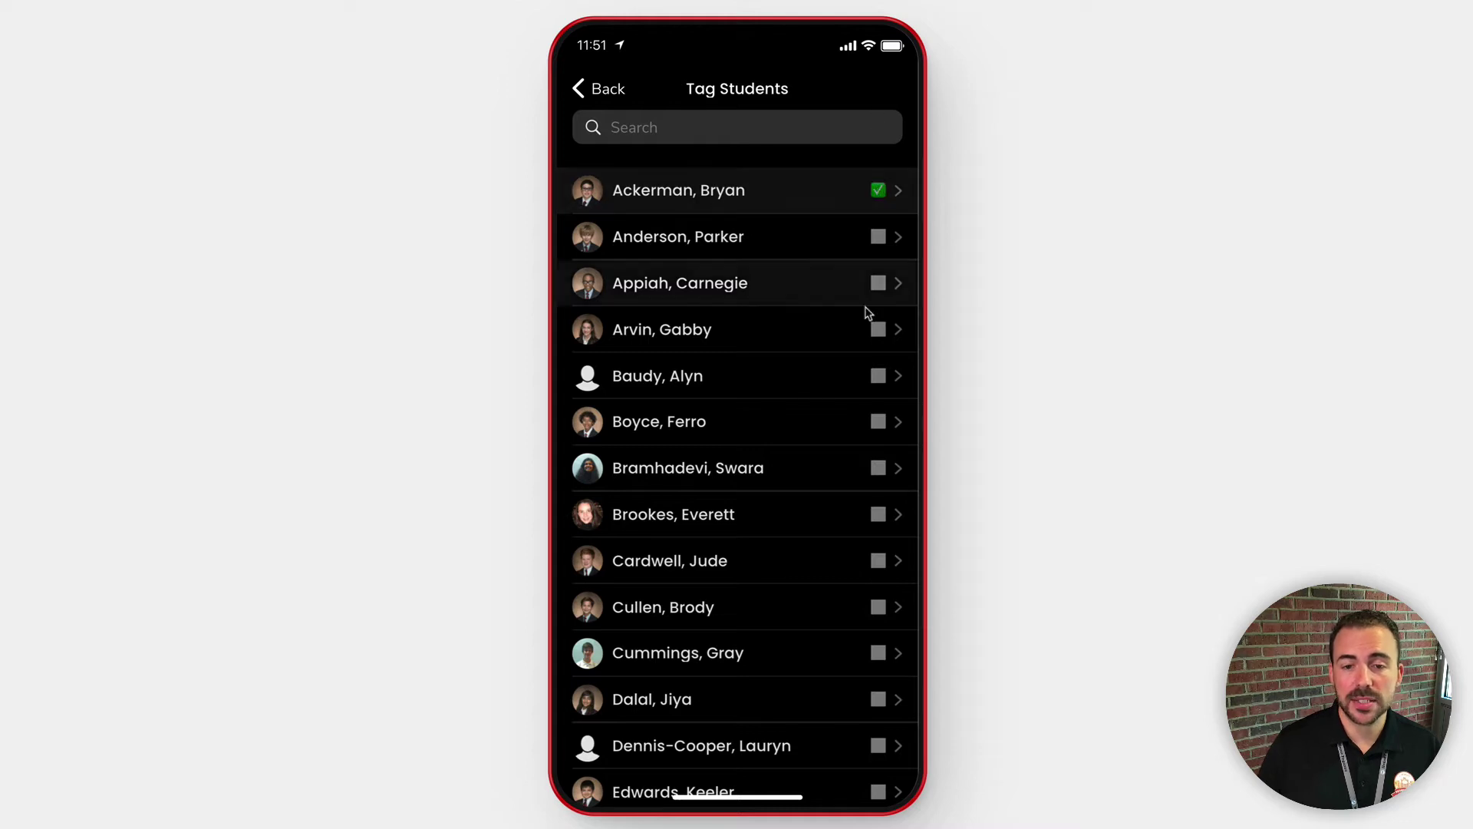
left_click(880, 331)
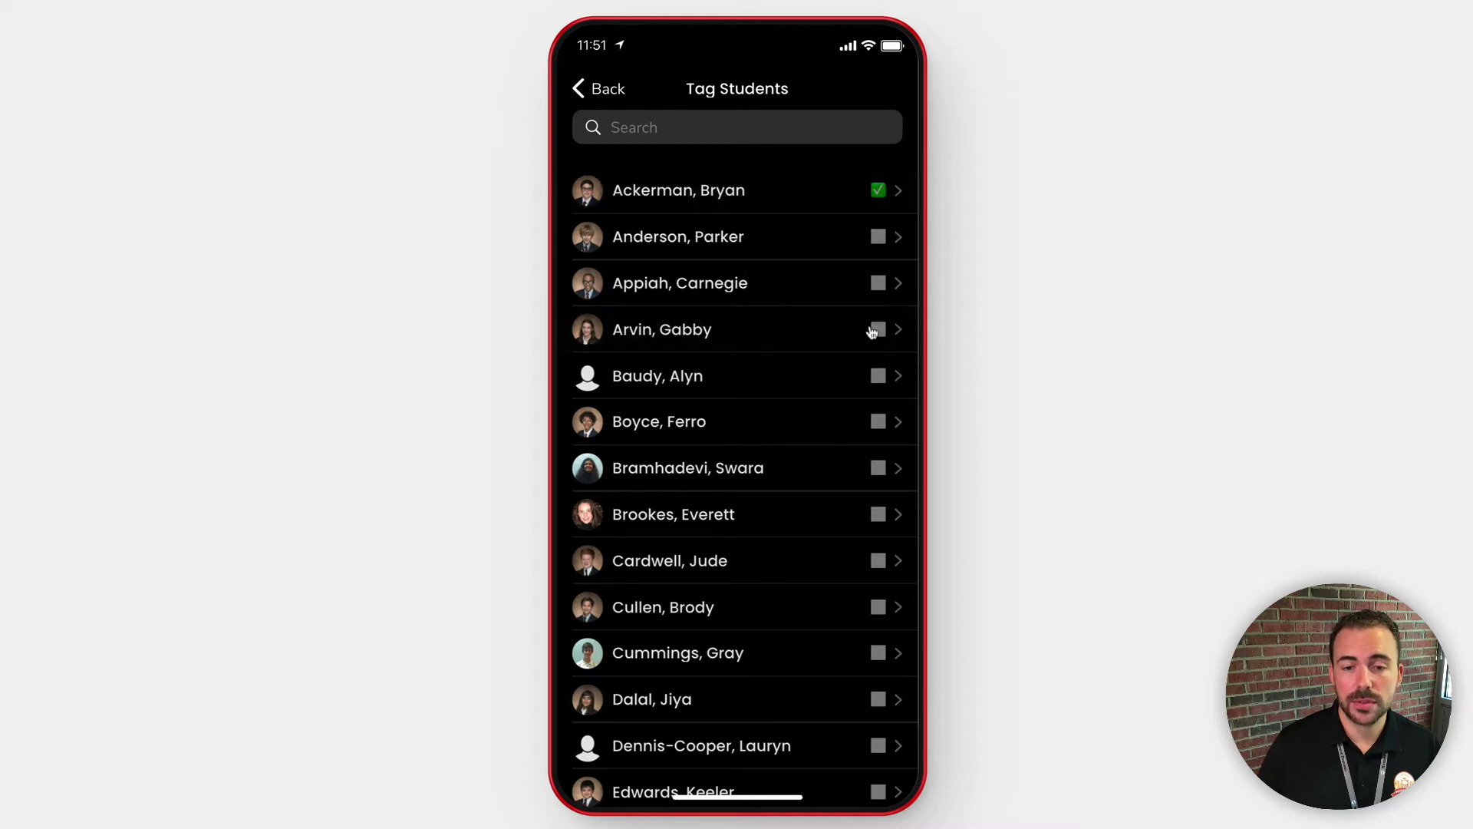
left_click(877, 518)
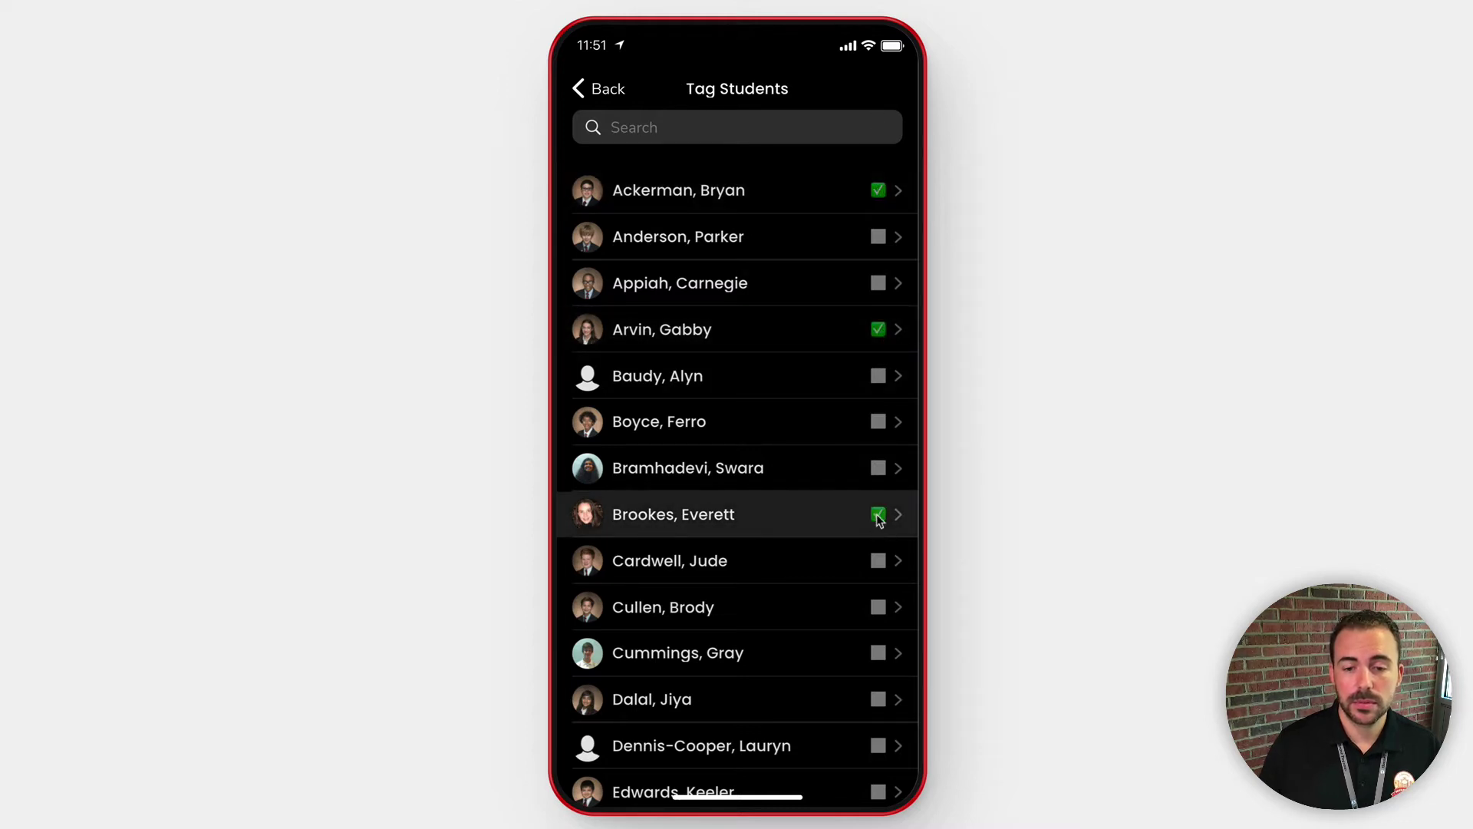
left_click(597, 96)
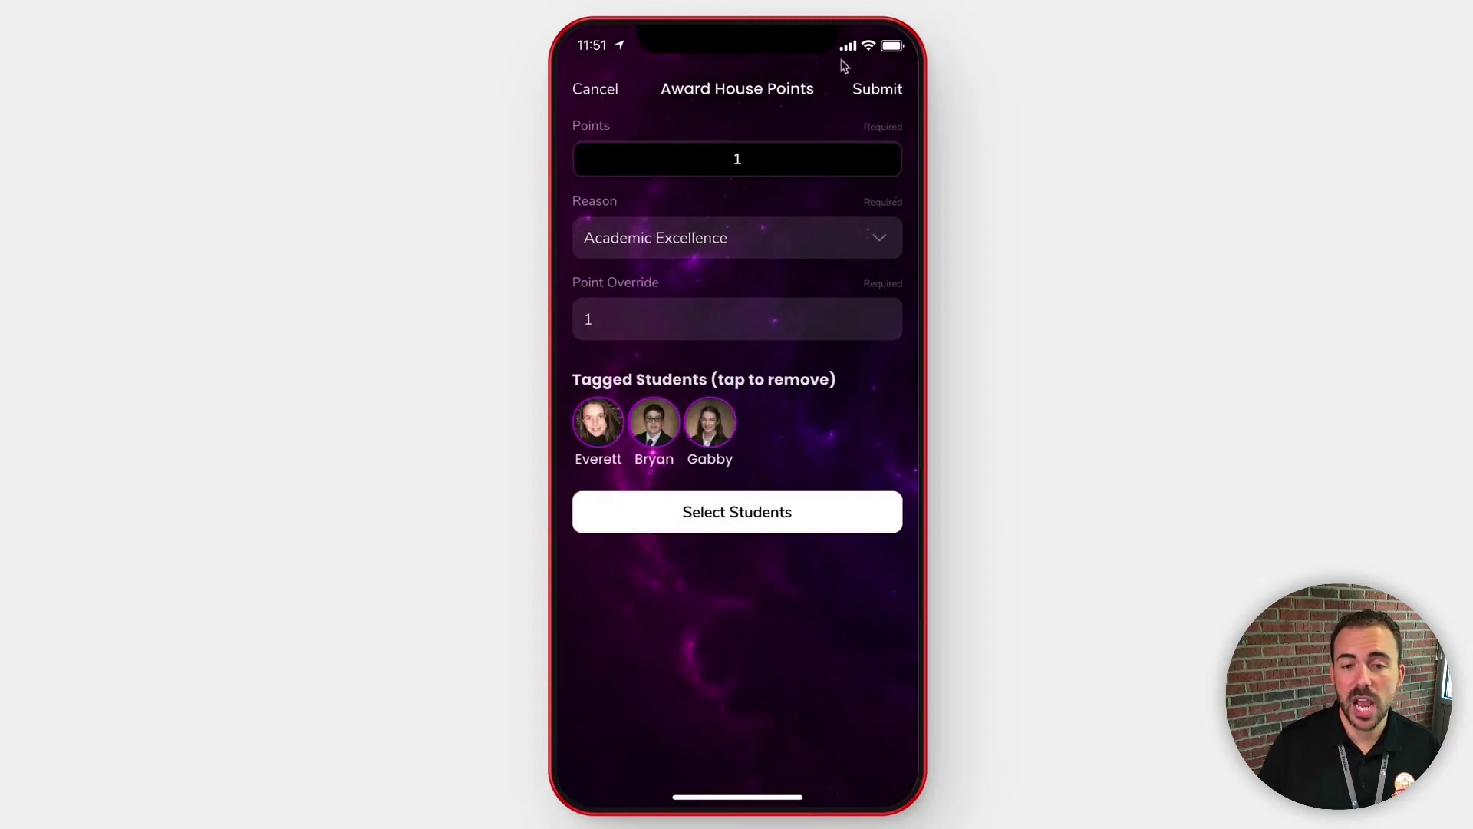
Step: Submit the award, then view the Weekly Leaders and the Point History log
left_click(892, 95)
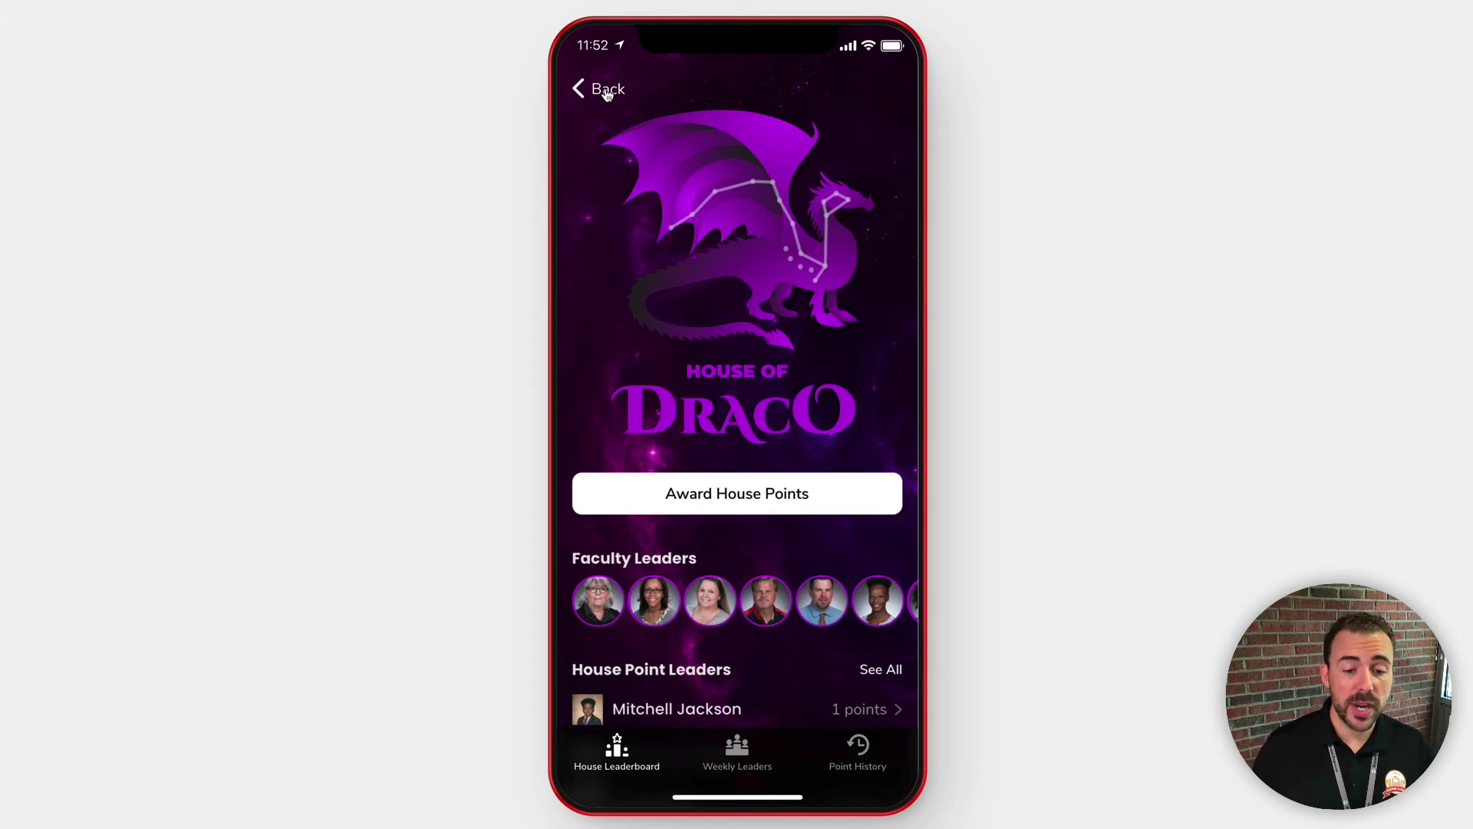
left_click(607, 763)
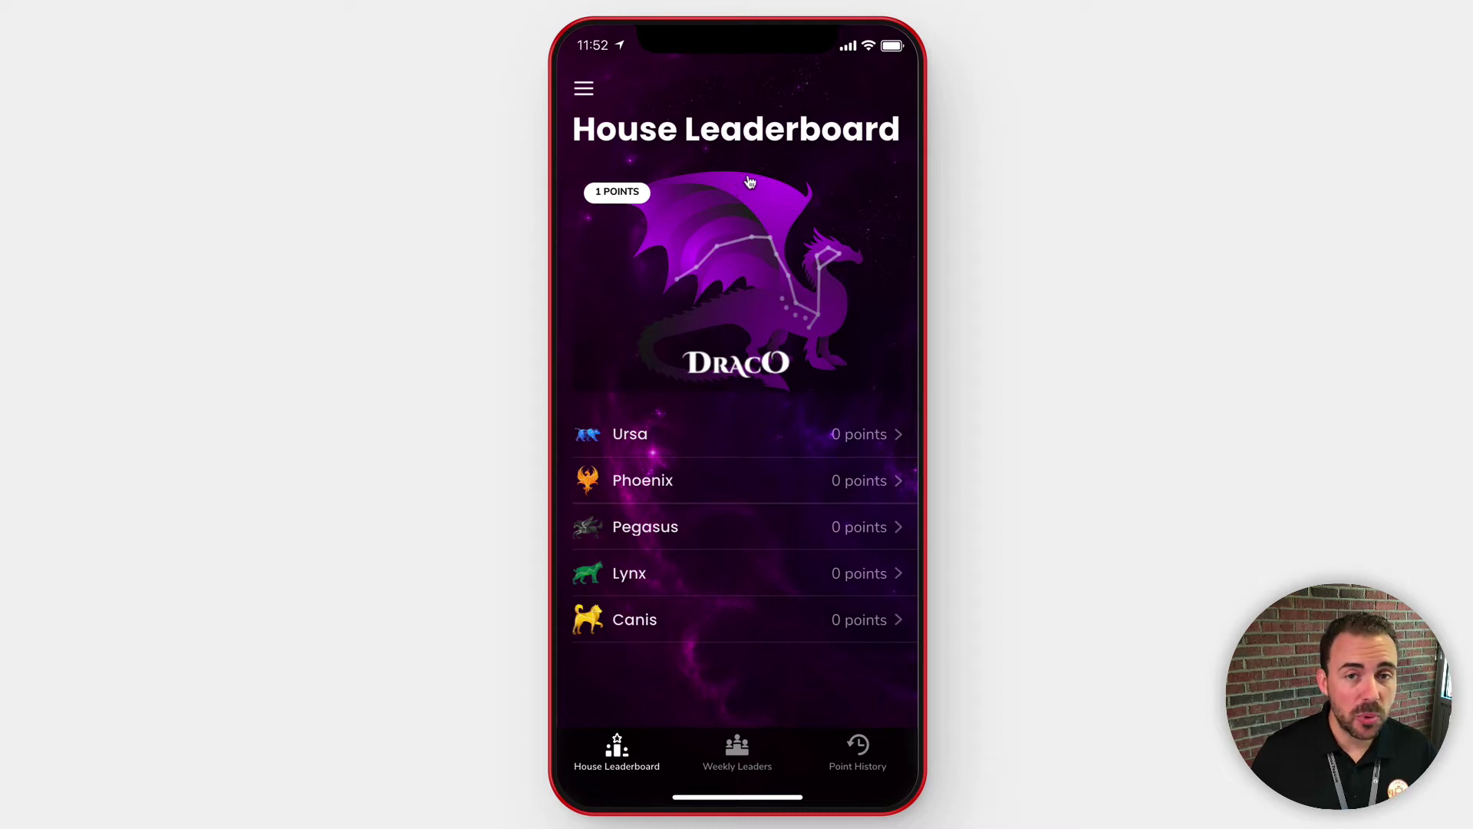
left_click(733, 751)
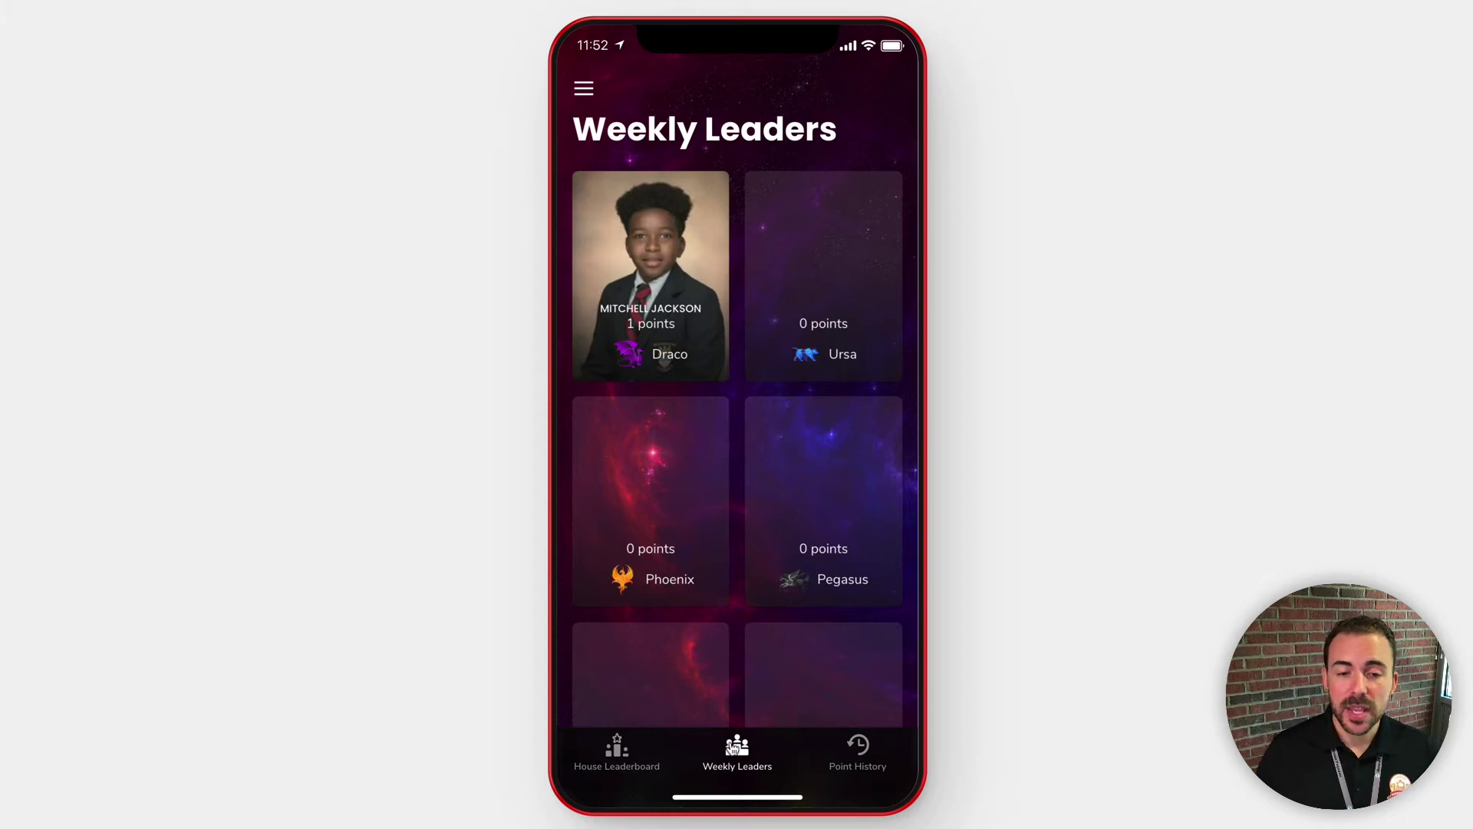
left_click(861, 757)
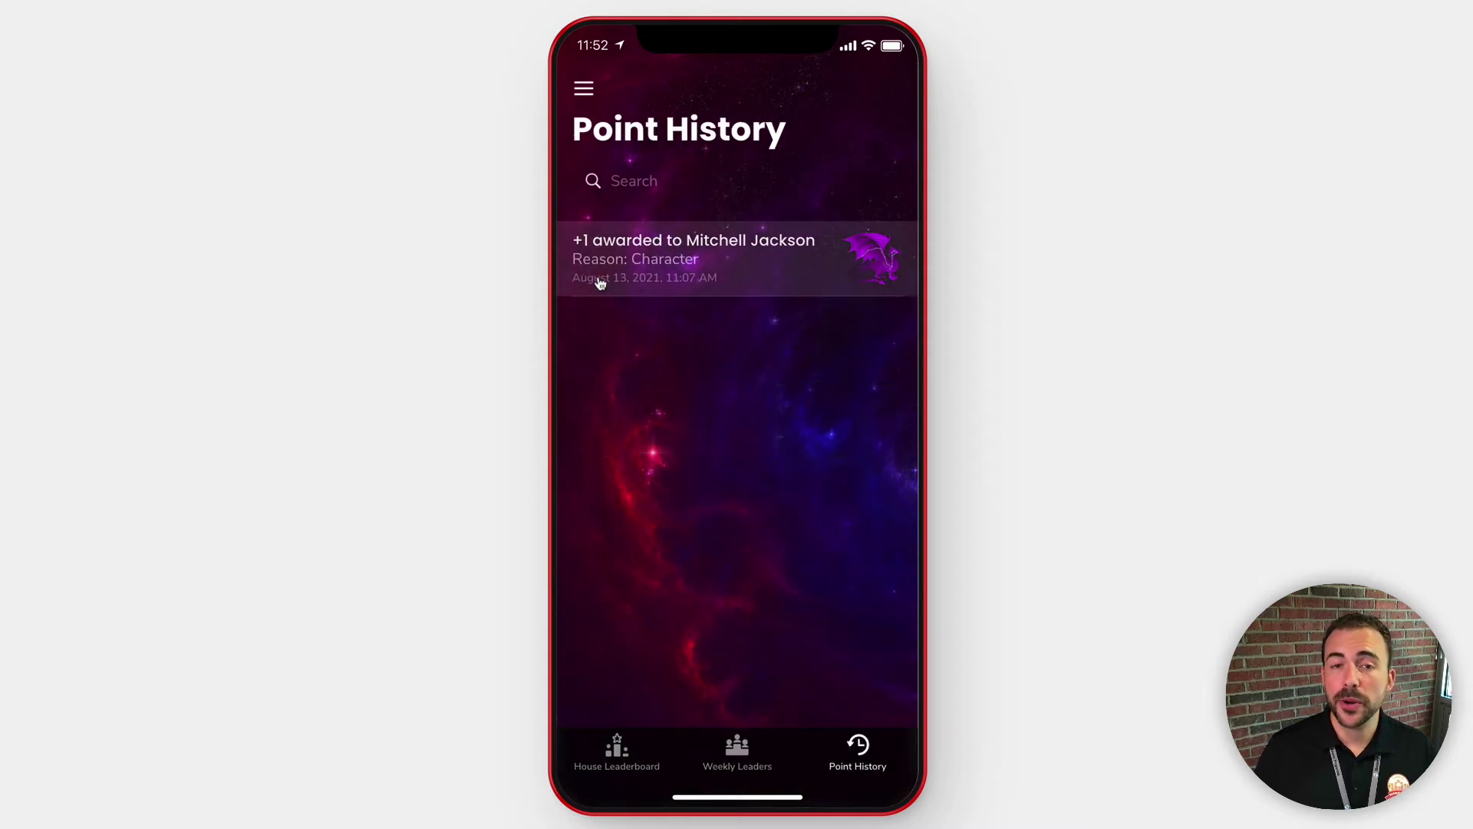
Step: View the +1 Character entry's details, then return to the Point History list
left_click(759, 266)
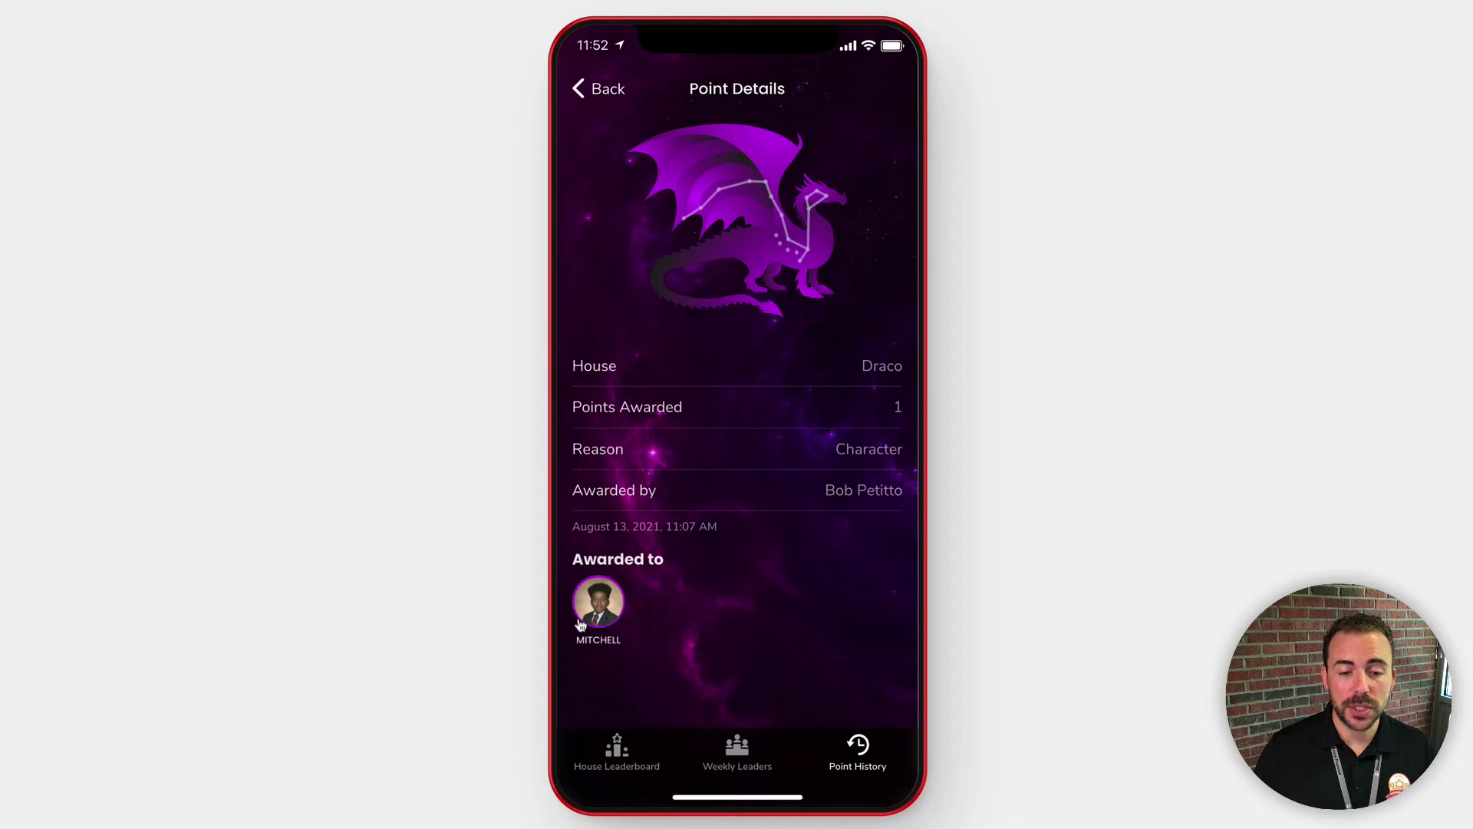
left_click(594, 92)
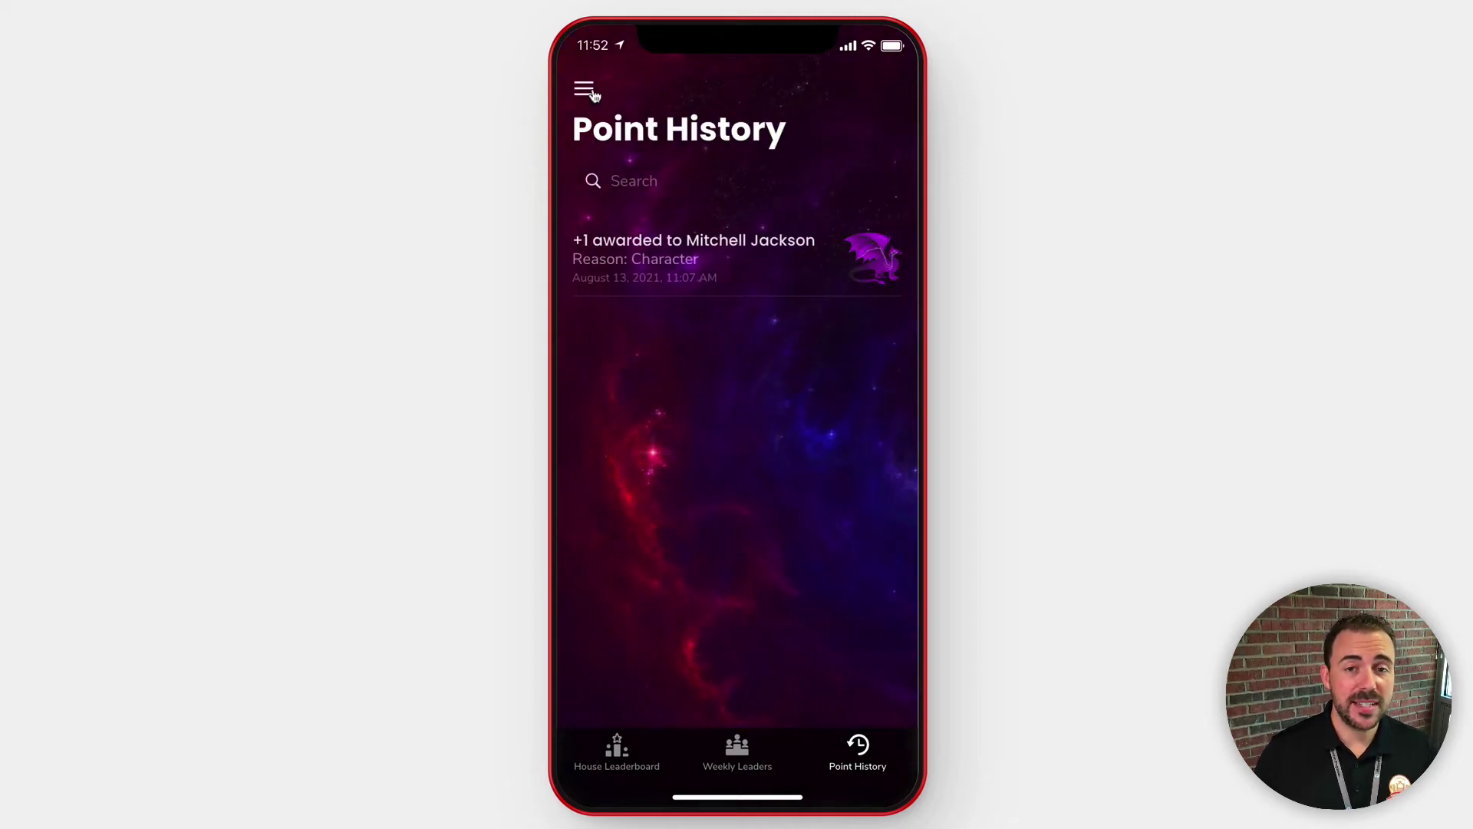
left_click(594, 94)
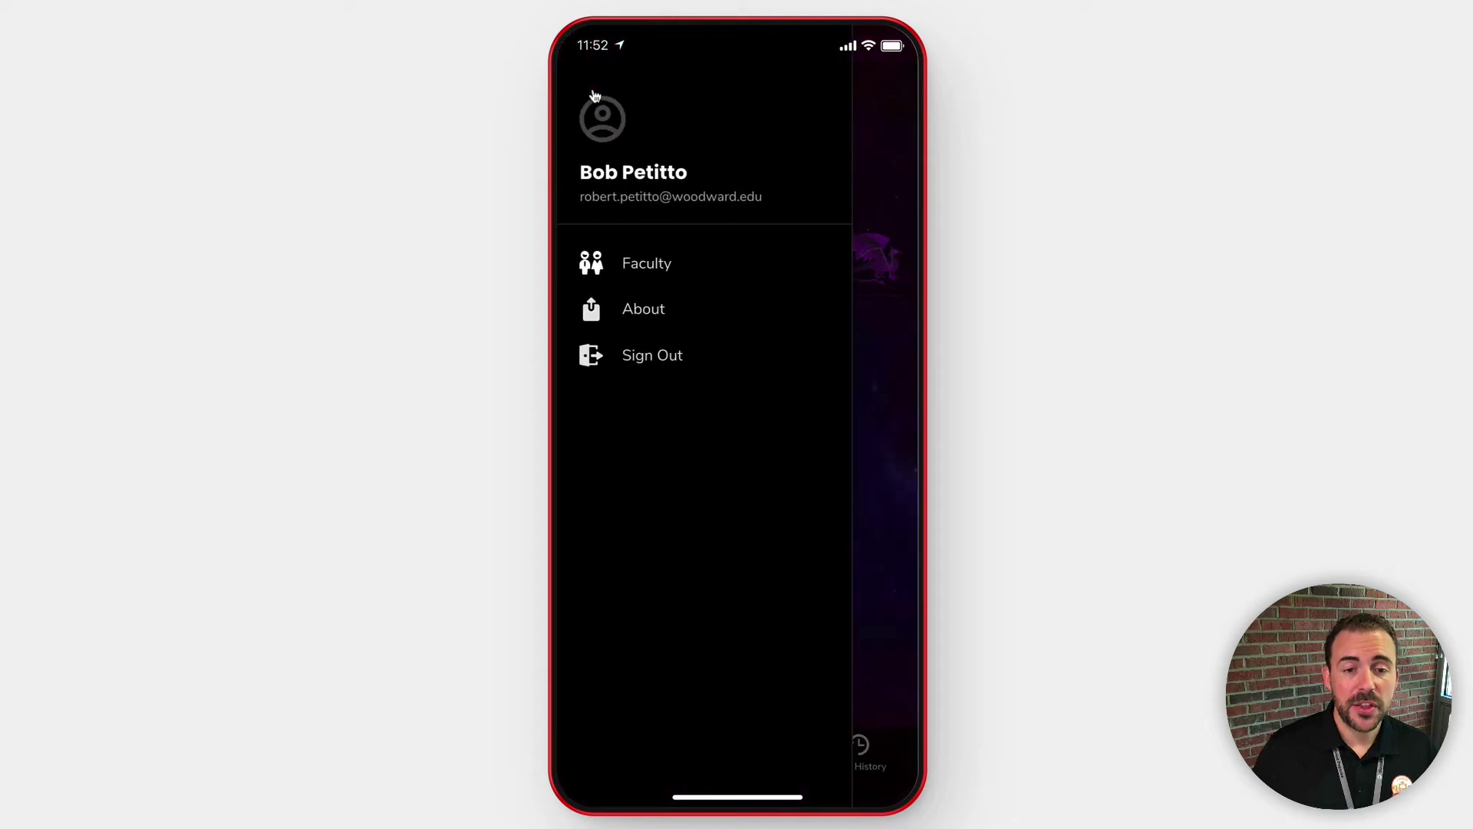
left_click(647, 265)
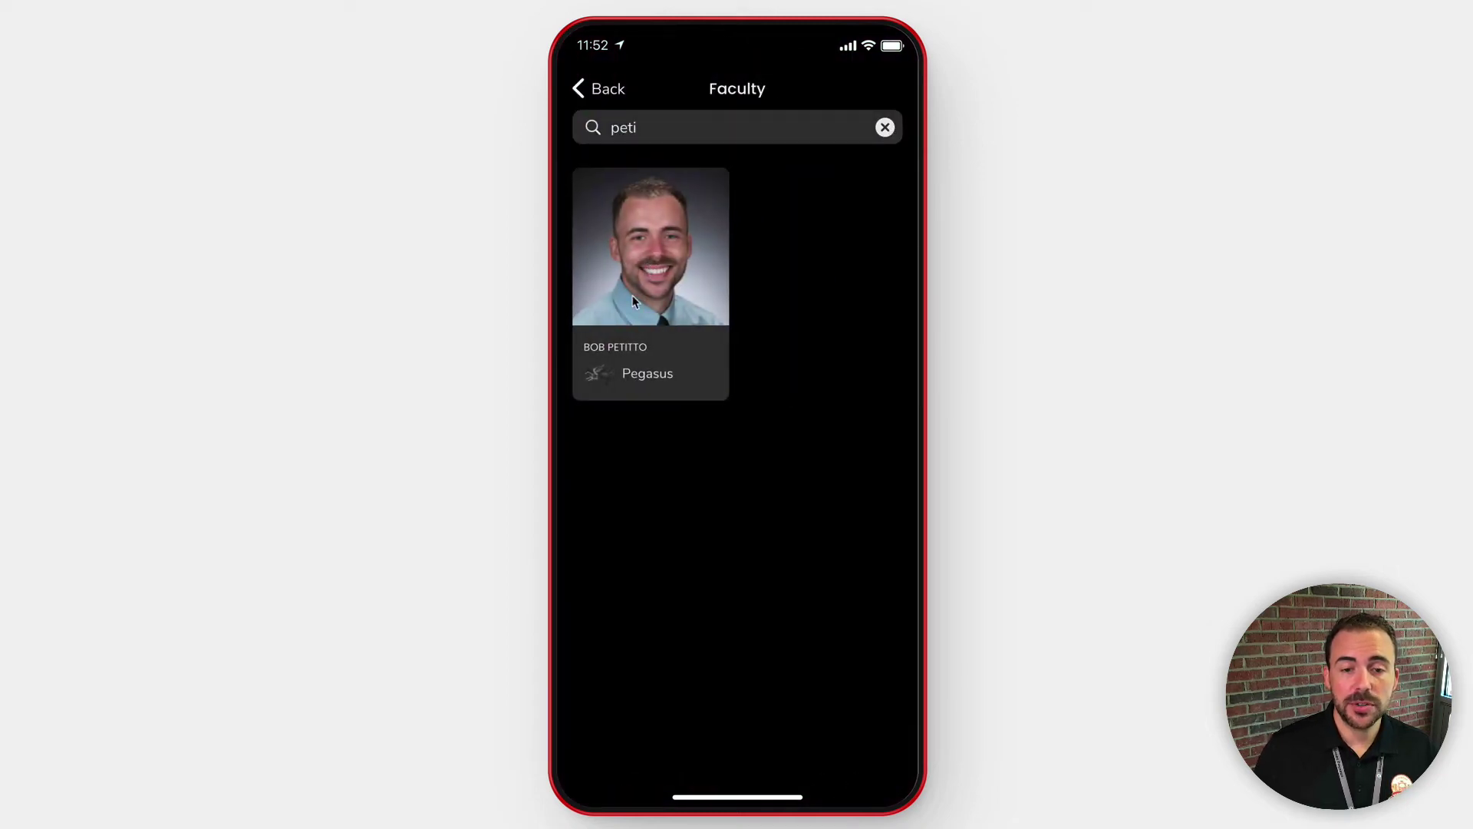
left_click(643, 238)
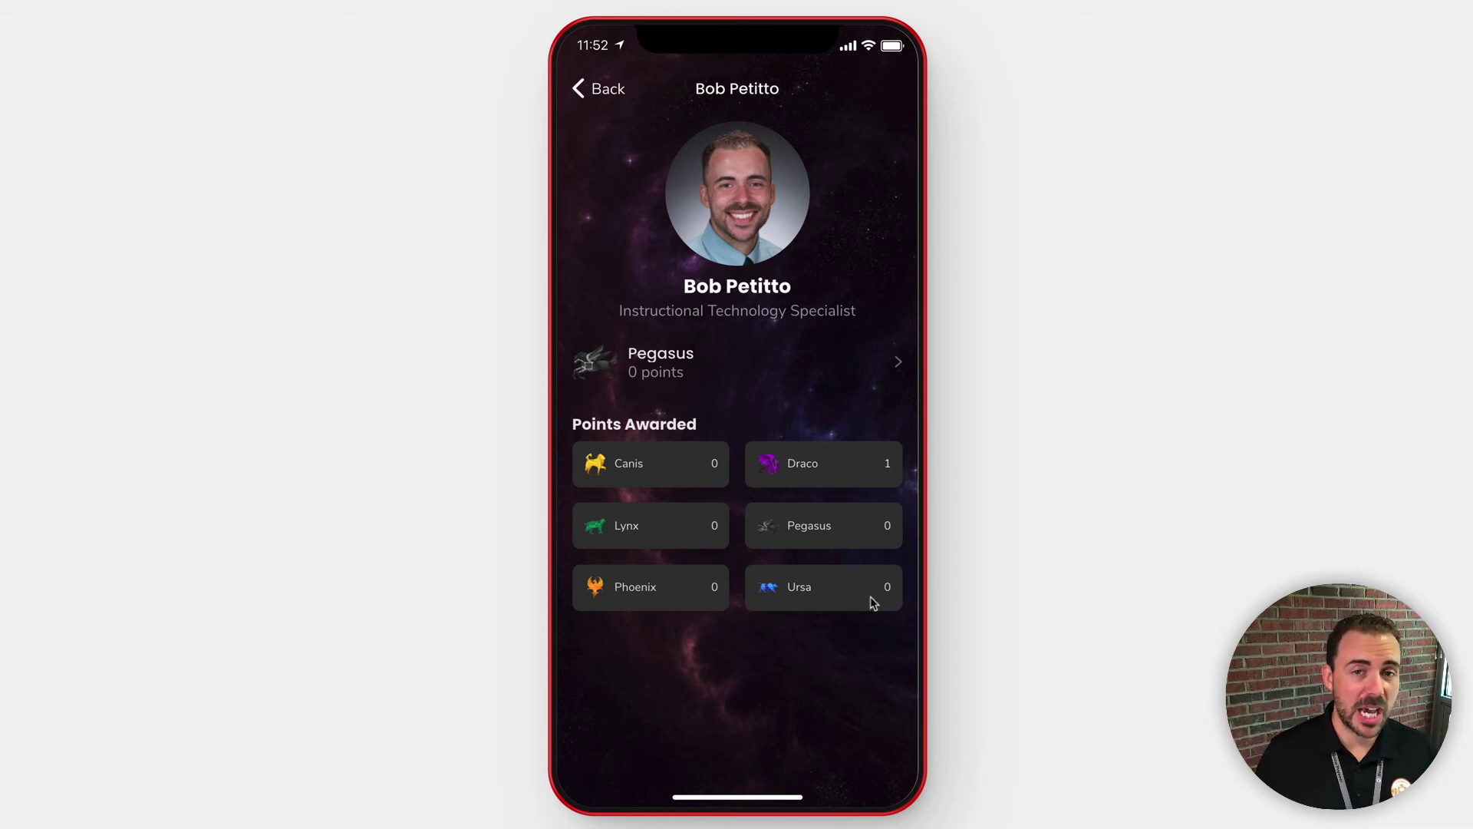
left_click(599, 89)
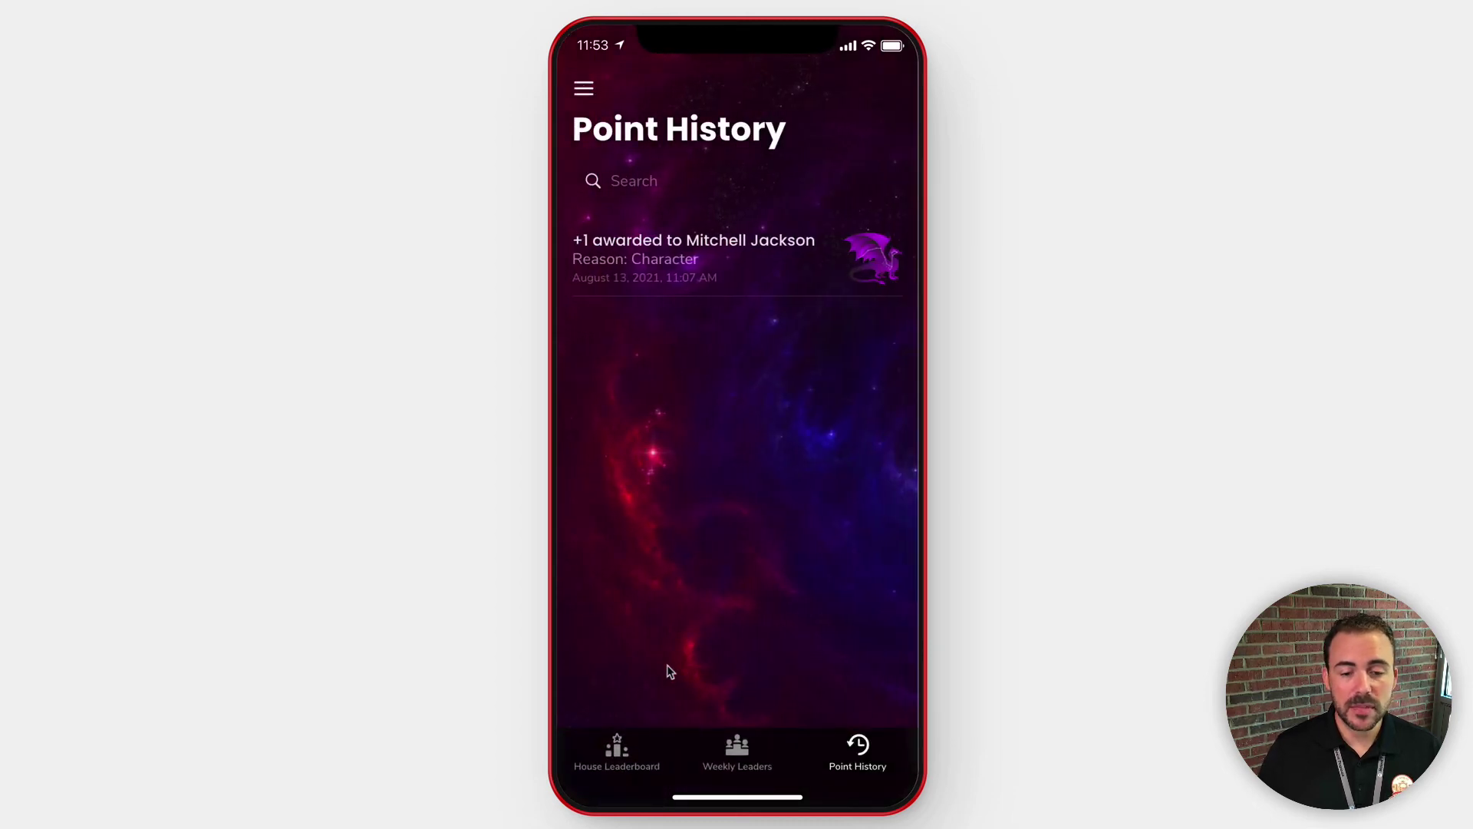
Step: Look at the House of Draco page from the House Leaderboard, then go back
left_click(617, 752)
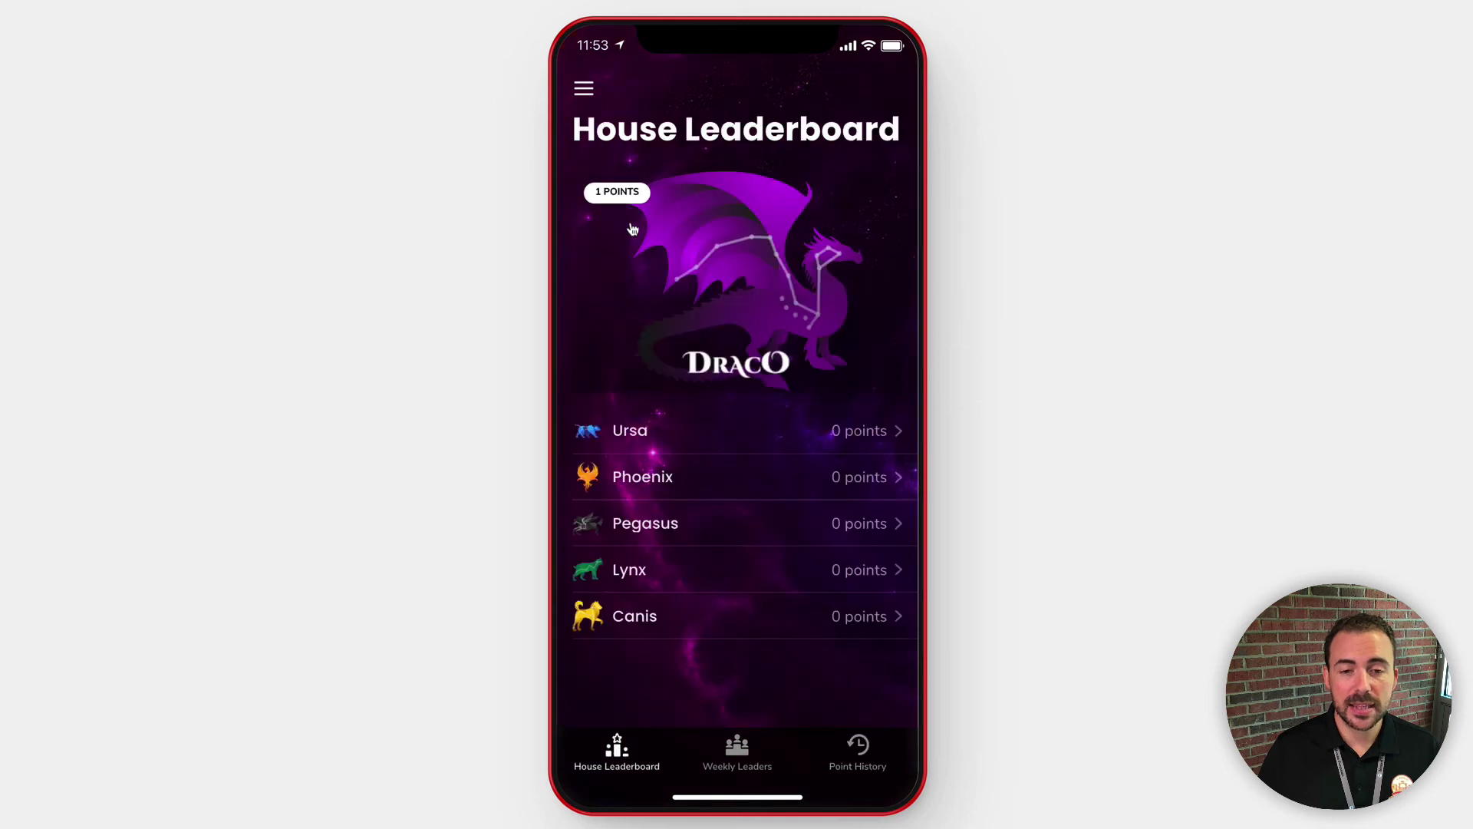
left_click(770, 304)
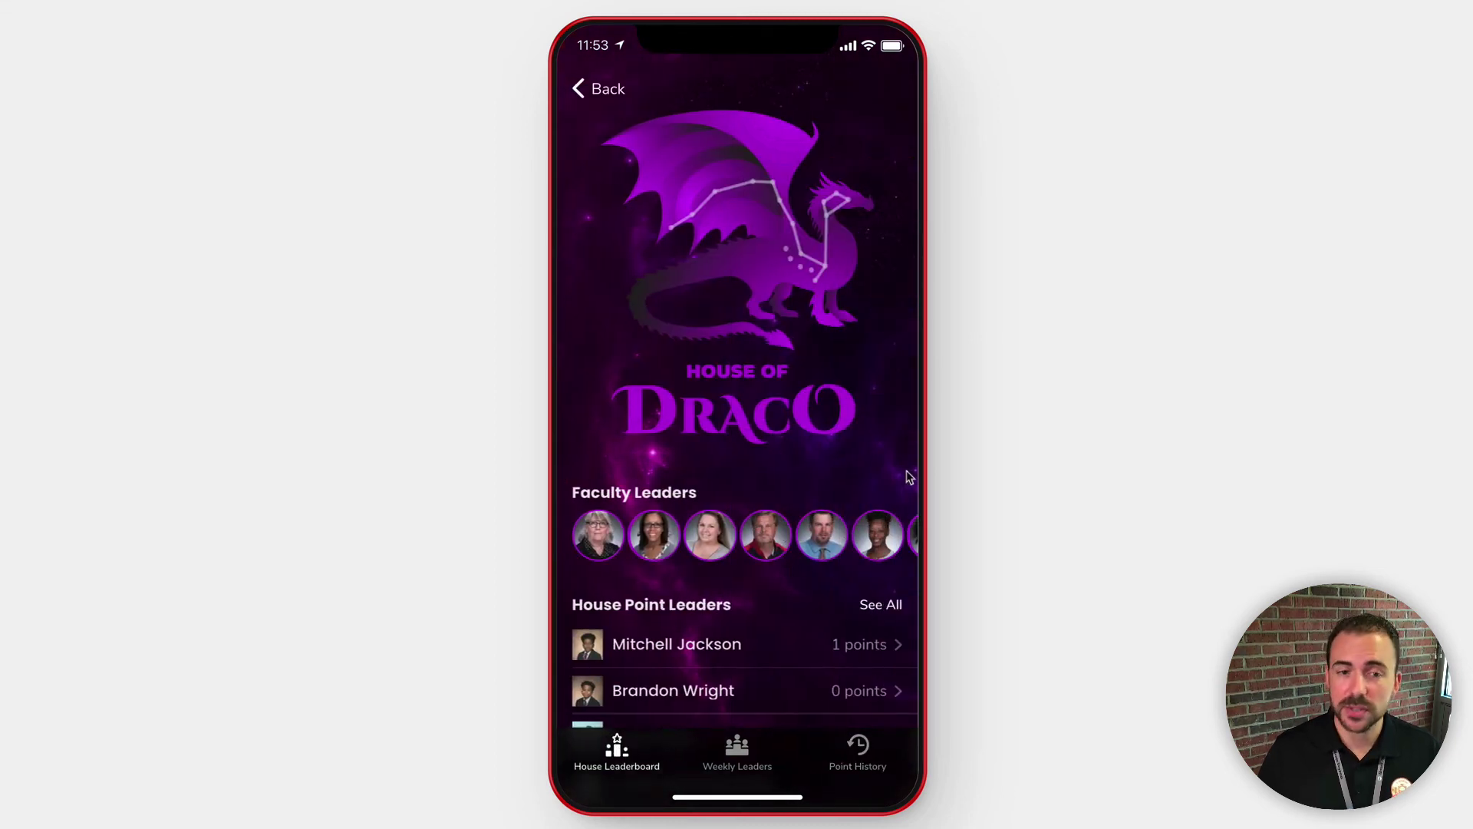
left_click(597, 88)
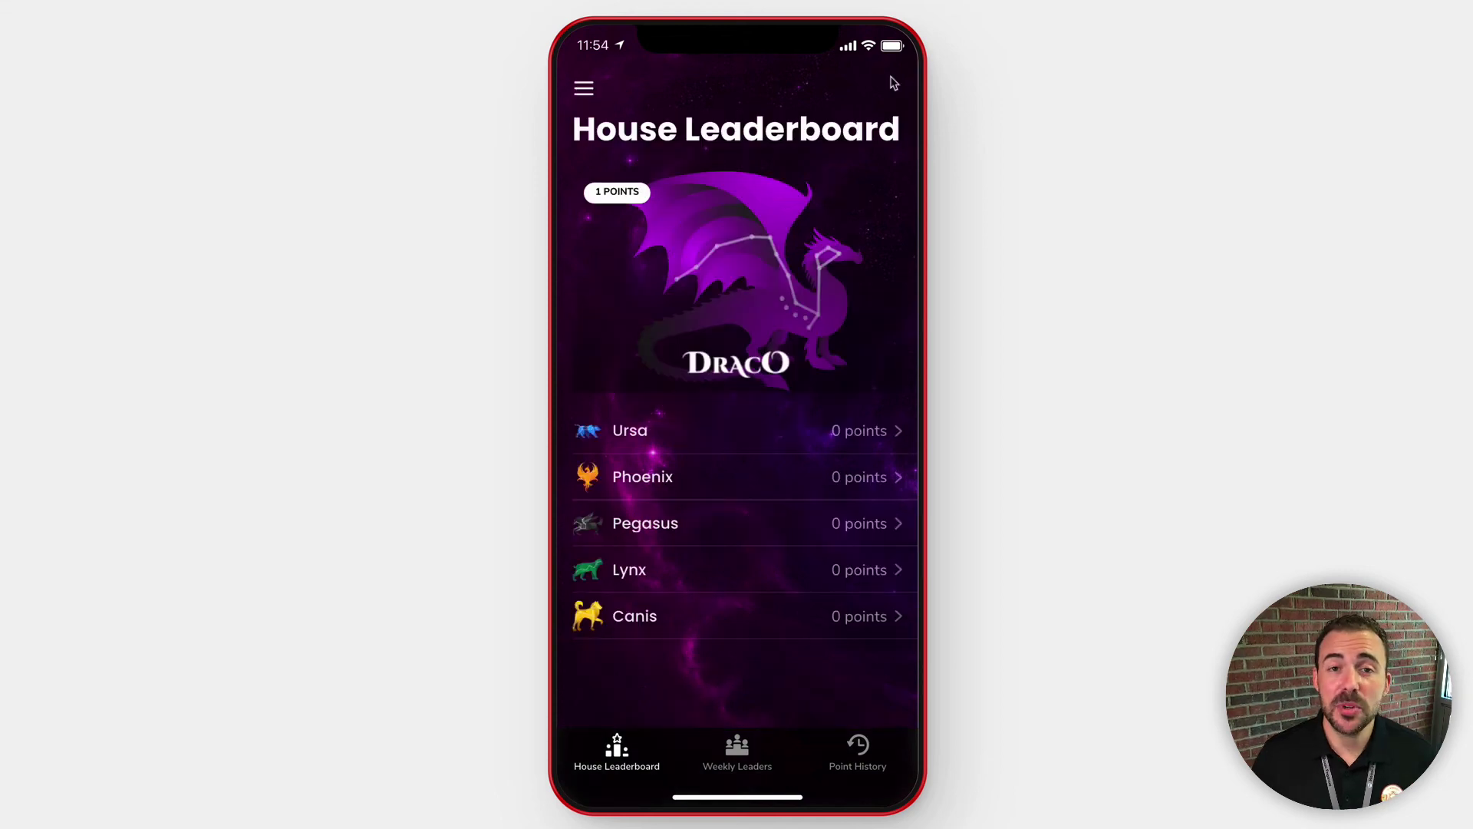
left_click(584, 89)
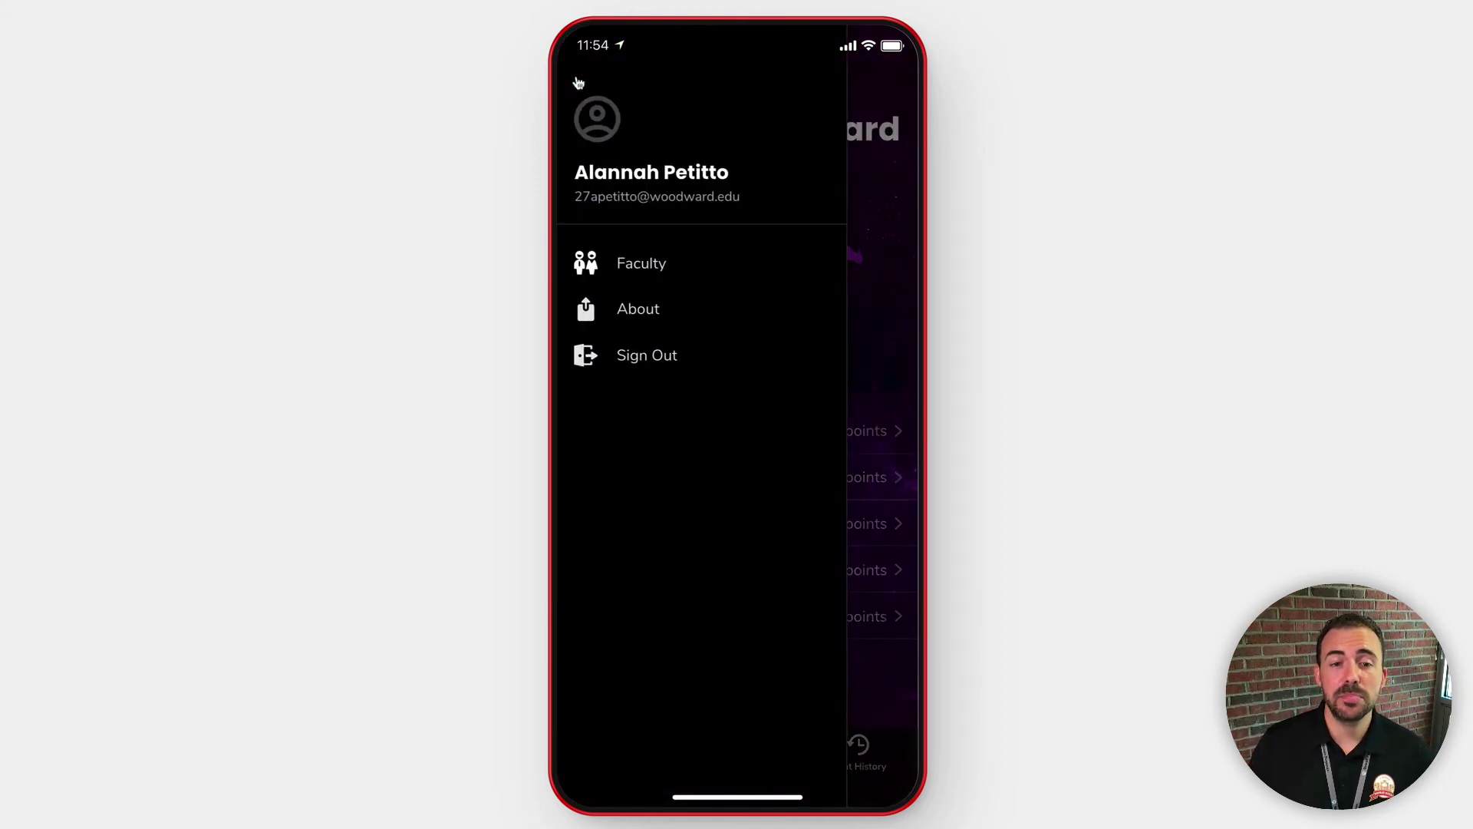
left_click(645, 320)
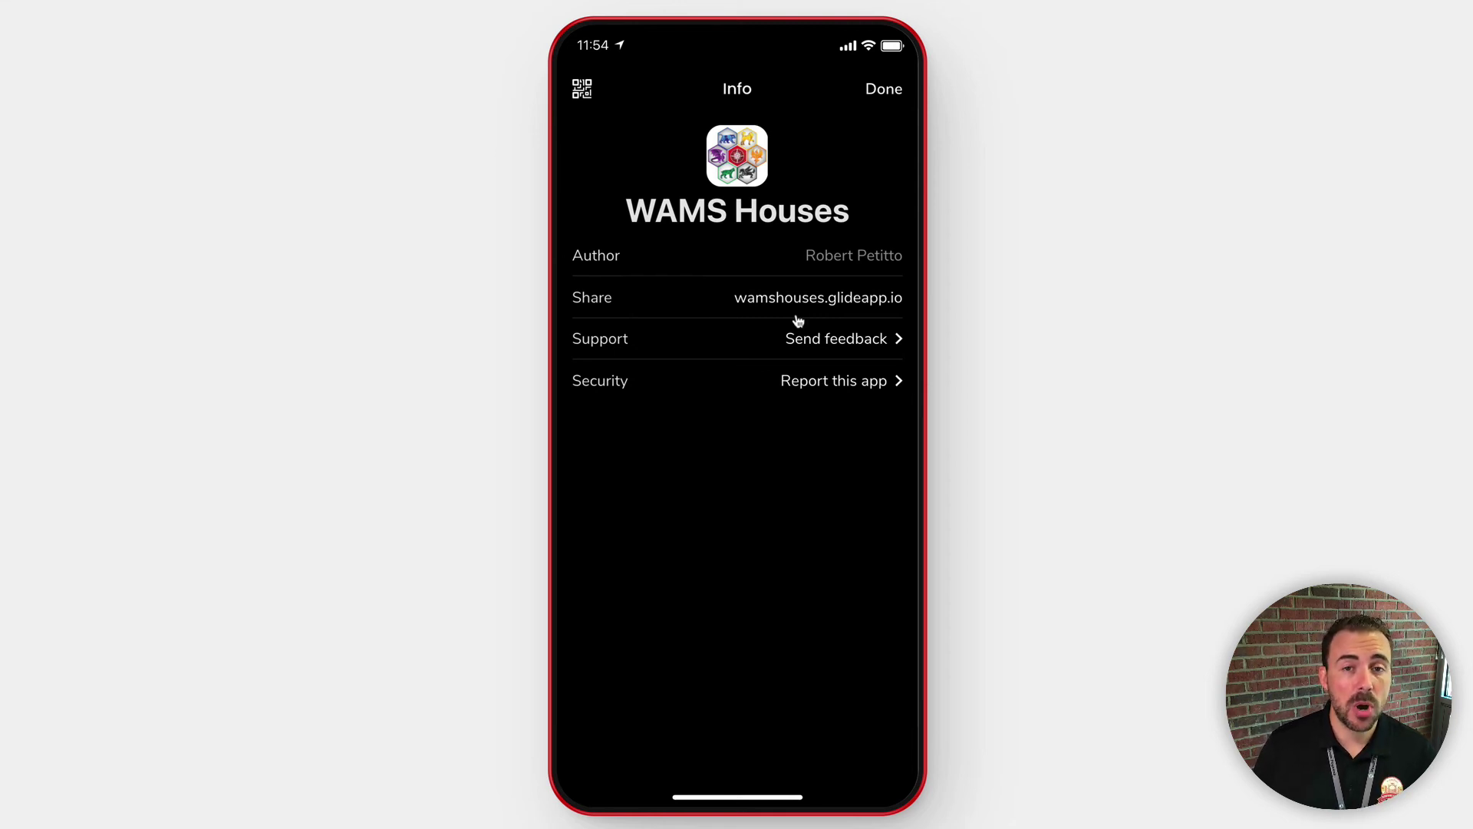
left_click(582, 89)
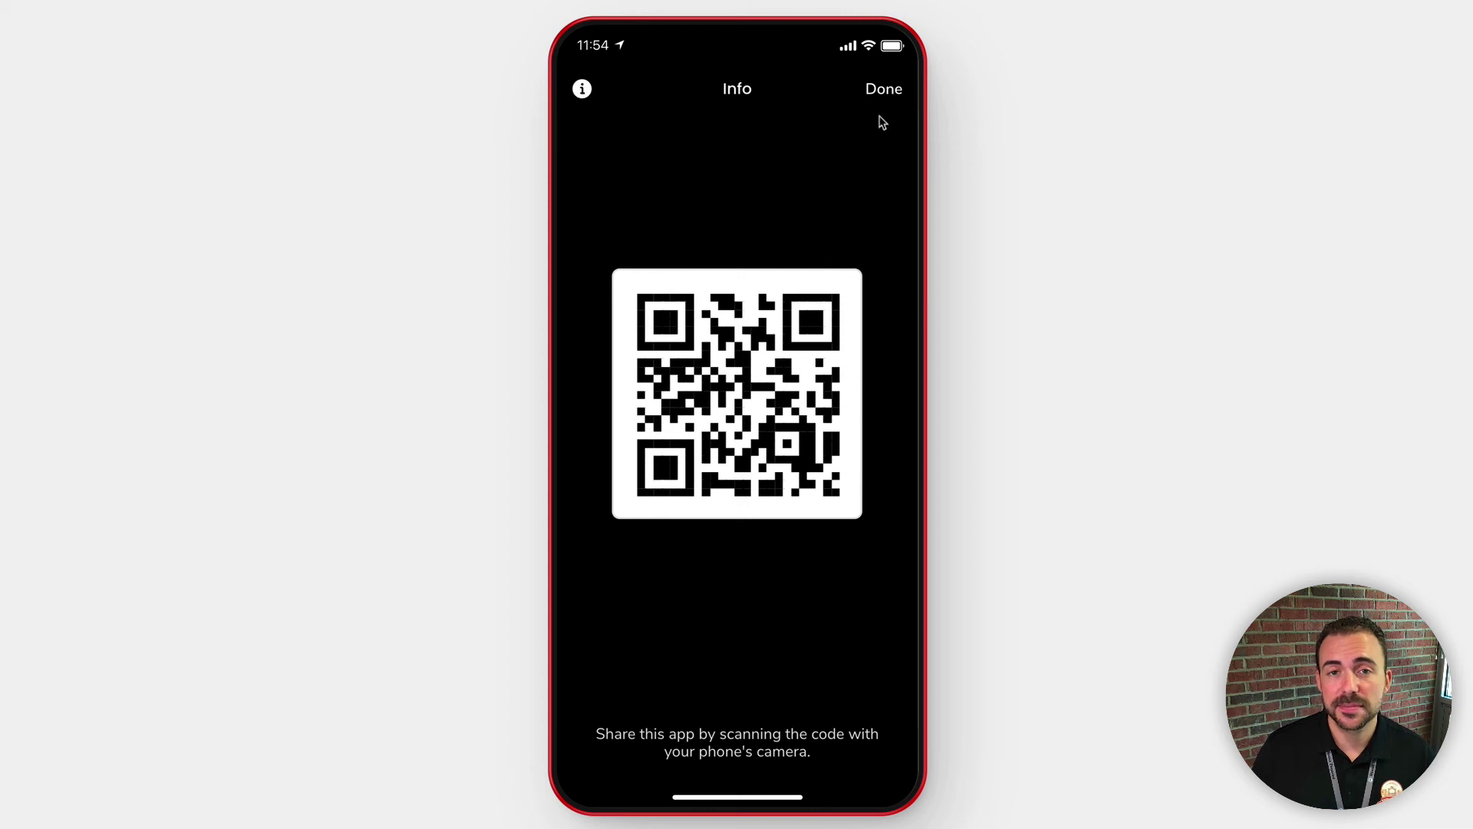
left_click(886, 89)
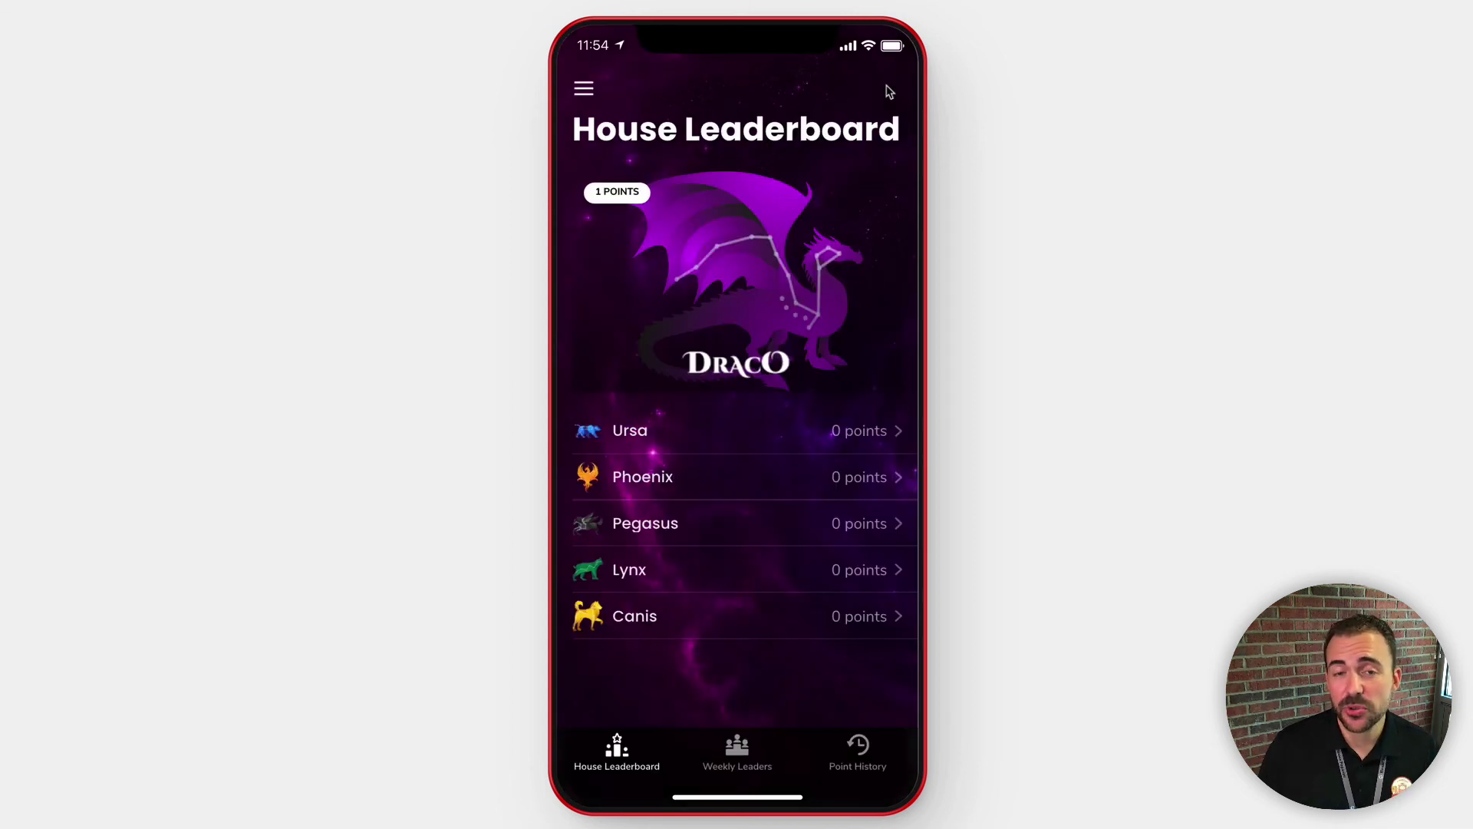
Step: Go to the About page via the menu and start a Send feedback message
left_click(583, 87)
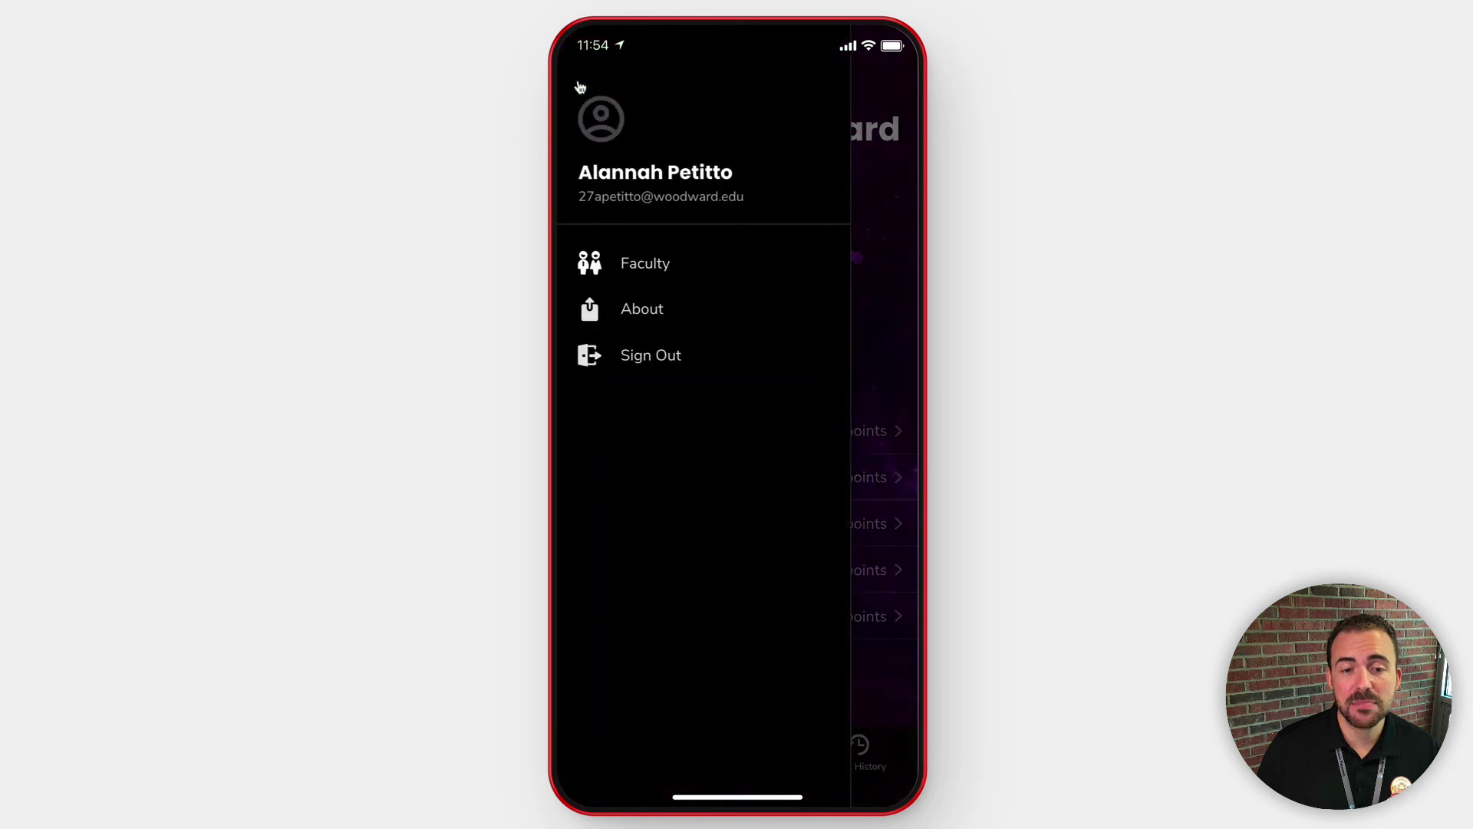
left_click(655, 303)
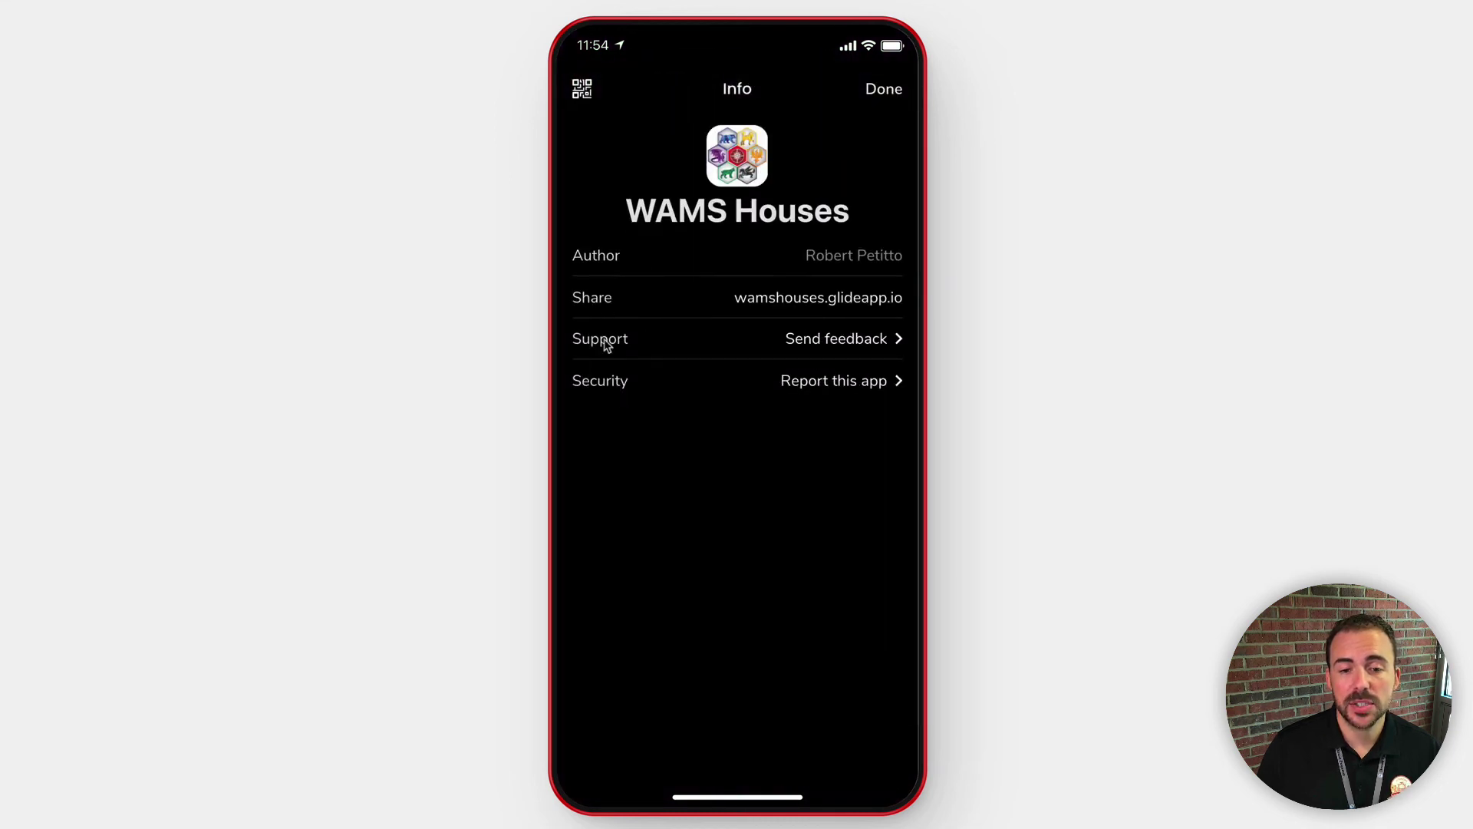
left_click(881, 347)
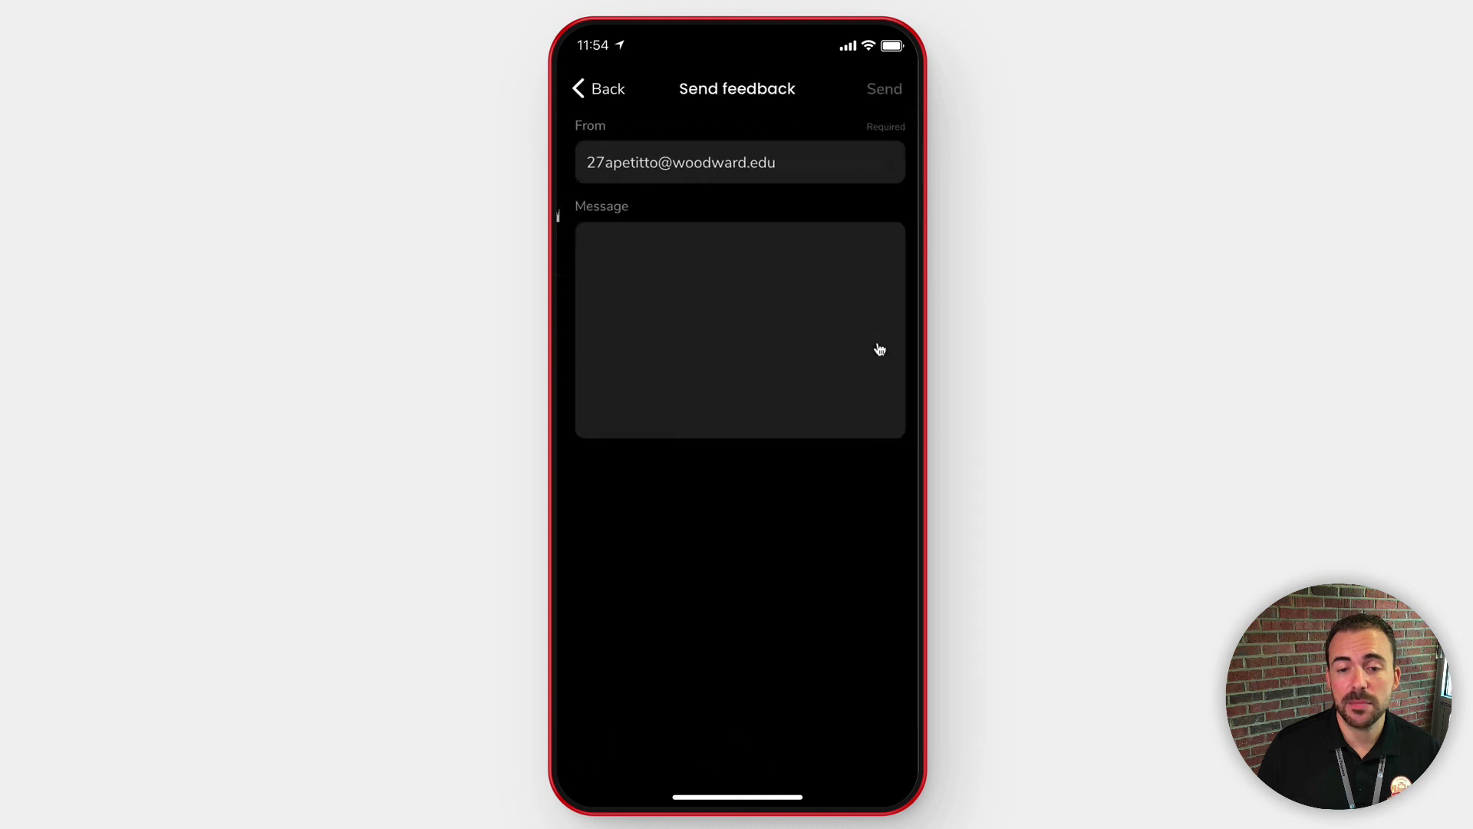
left_click(754, 308)
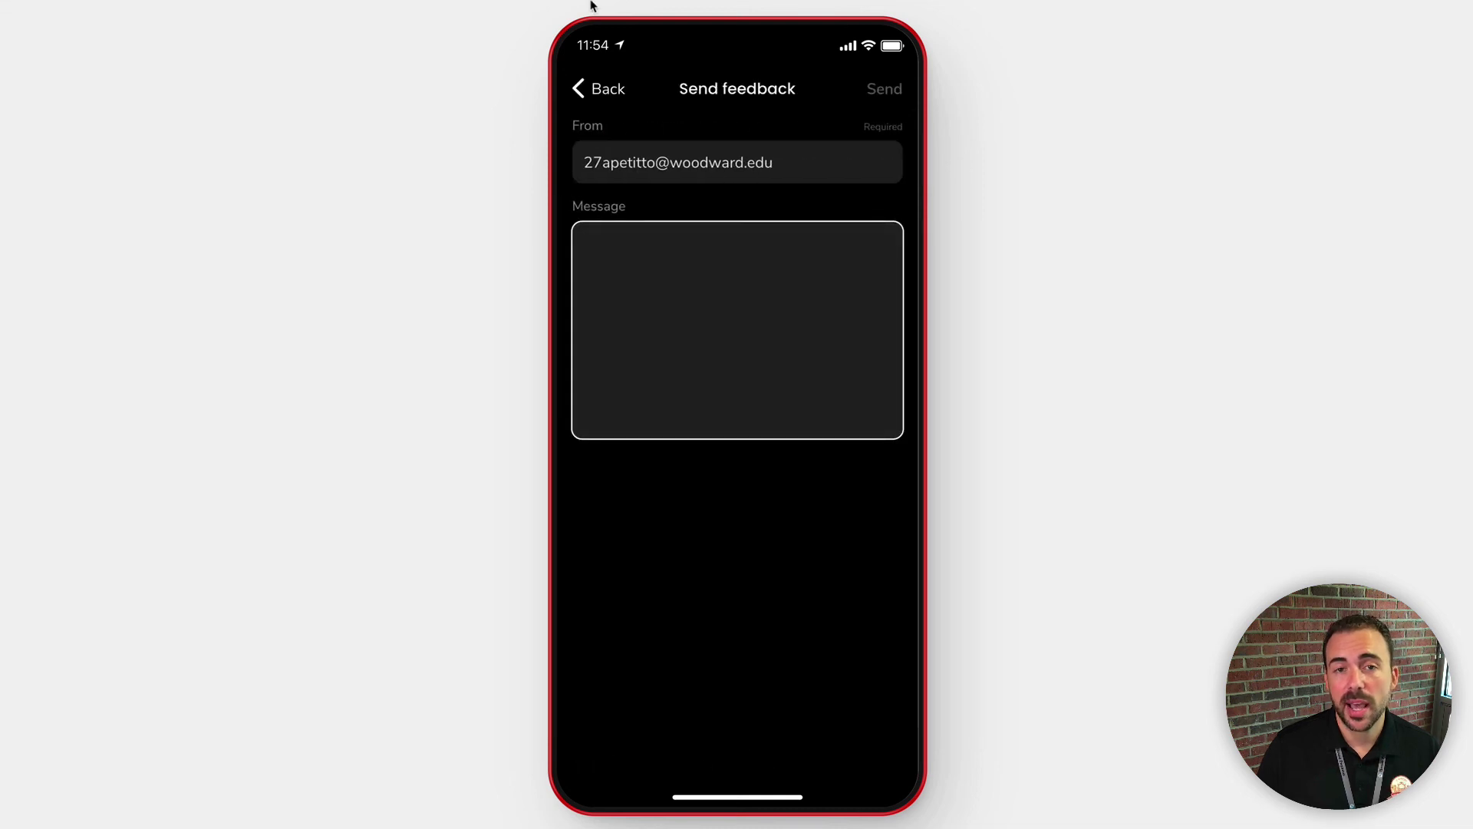